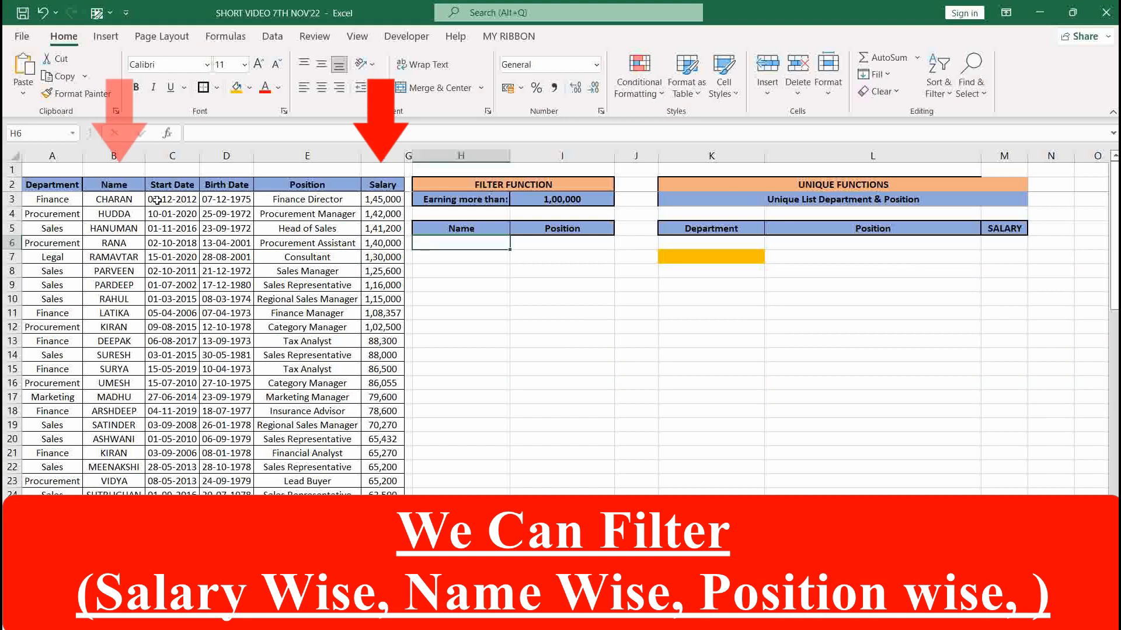
click(138, 199)
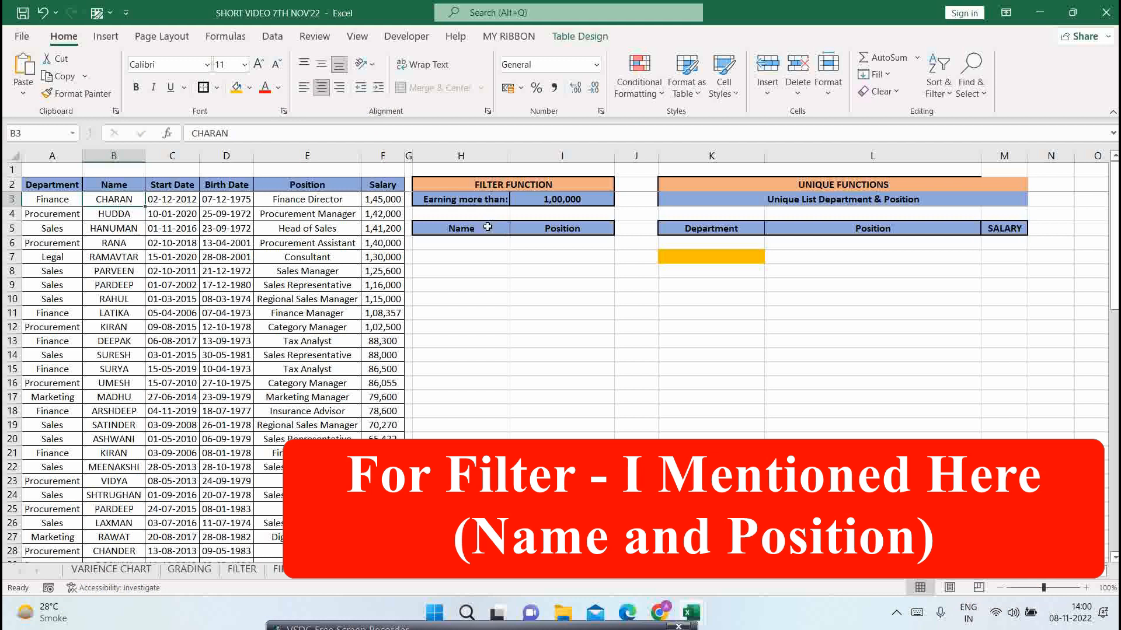
click(488, 228)
key(Right)
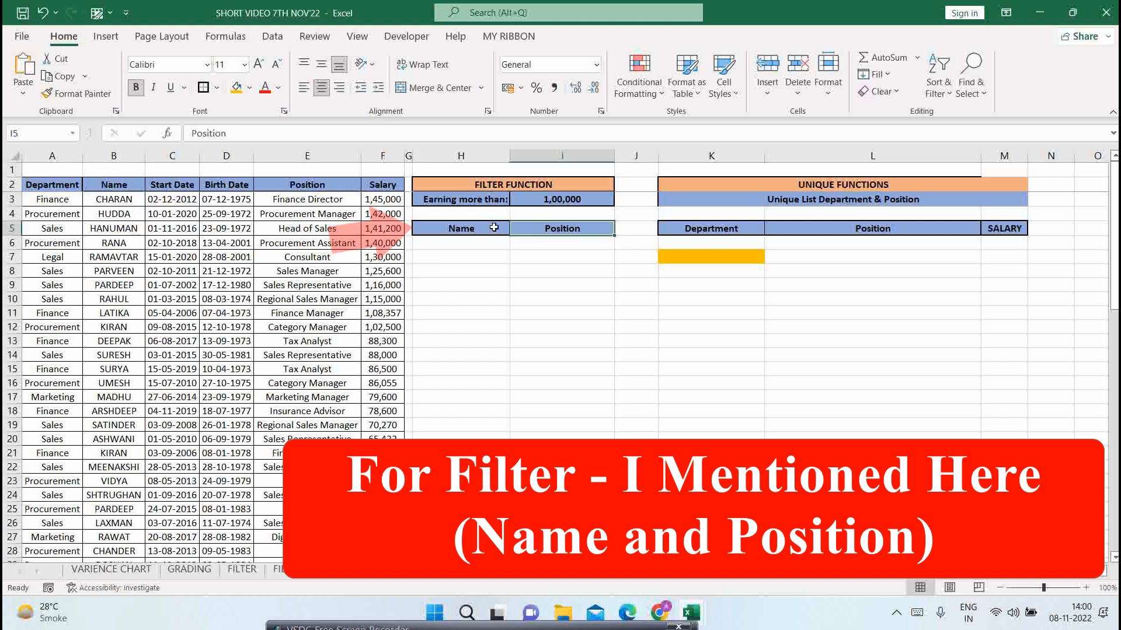
click(588, 199)
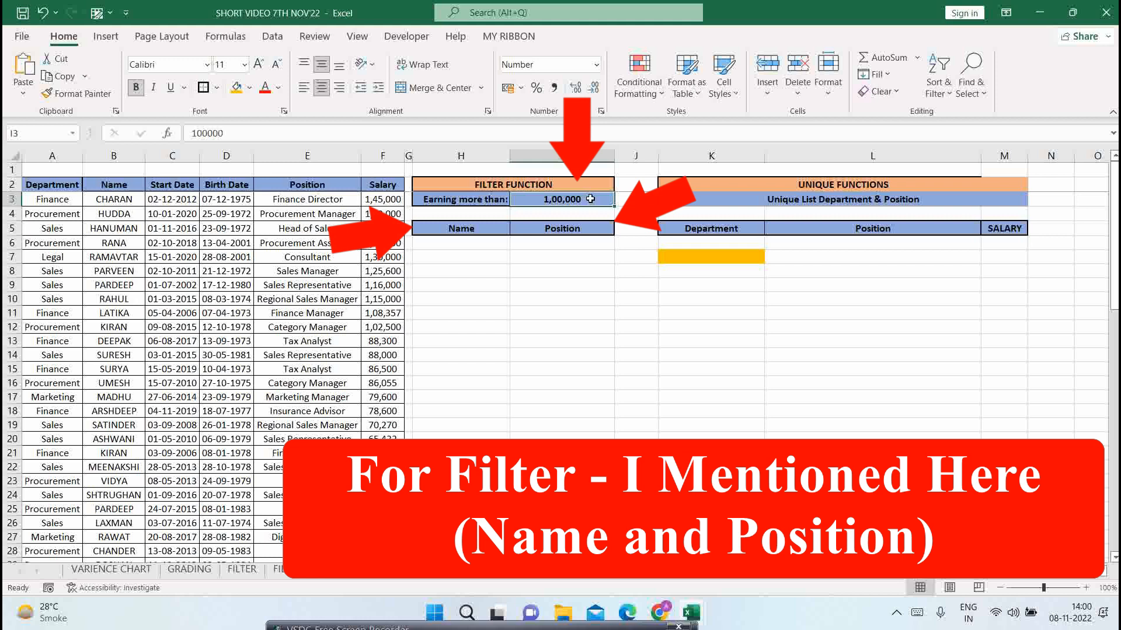
- Begin a FILTER formula in H6 using the table's Name through Position columns, all data rows, as the array
click(487, 242)
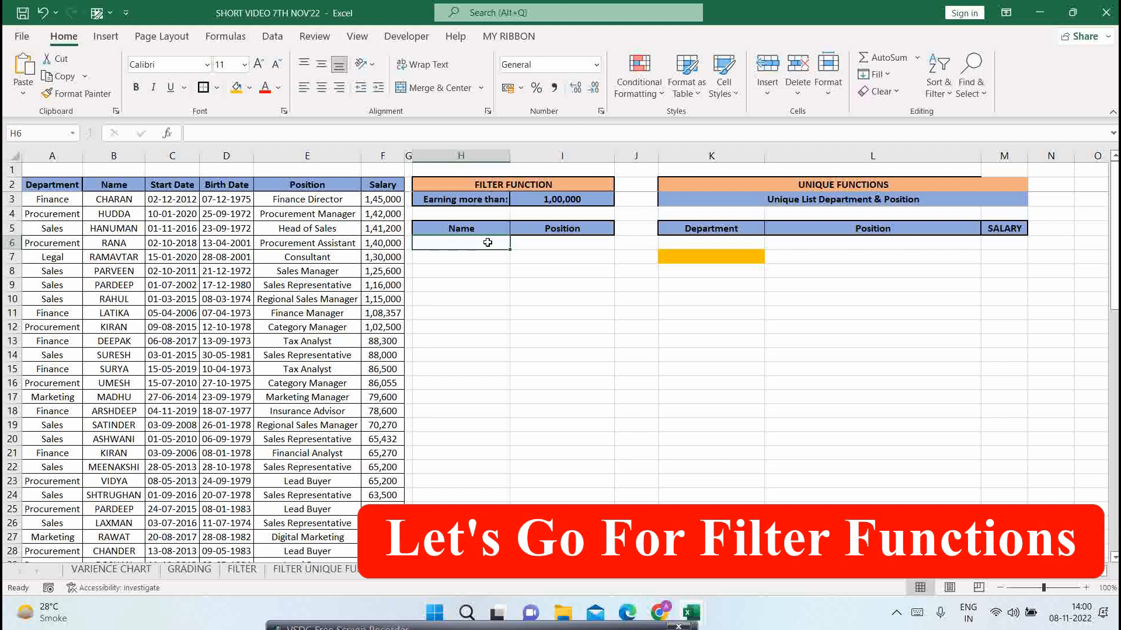
text(=FIL)
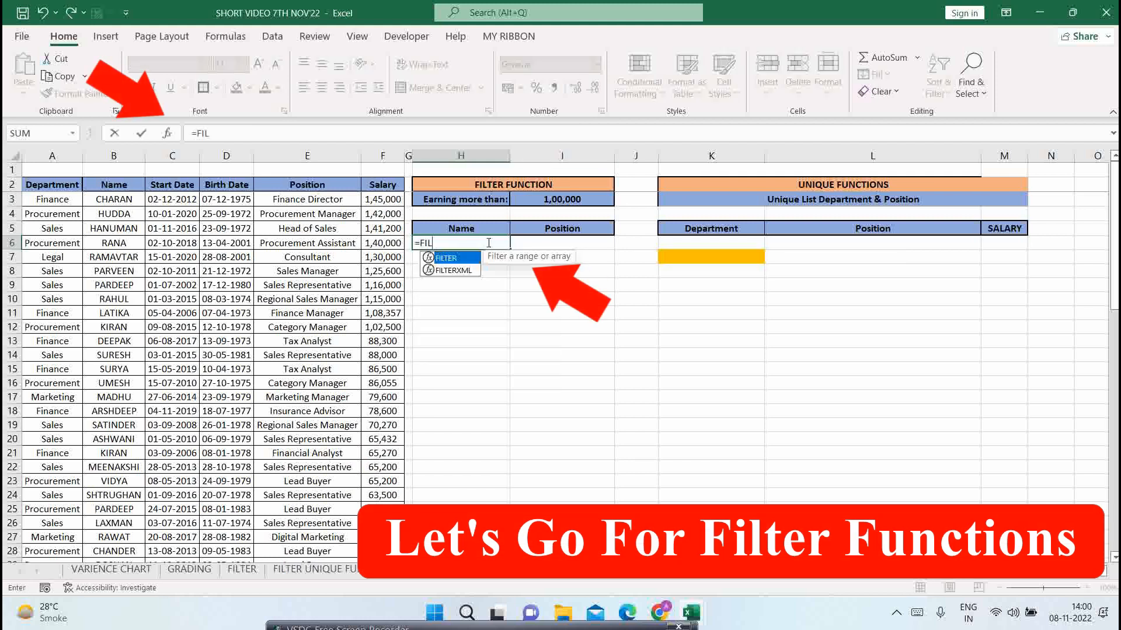
text(TER()
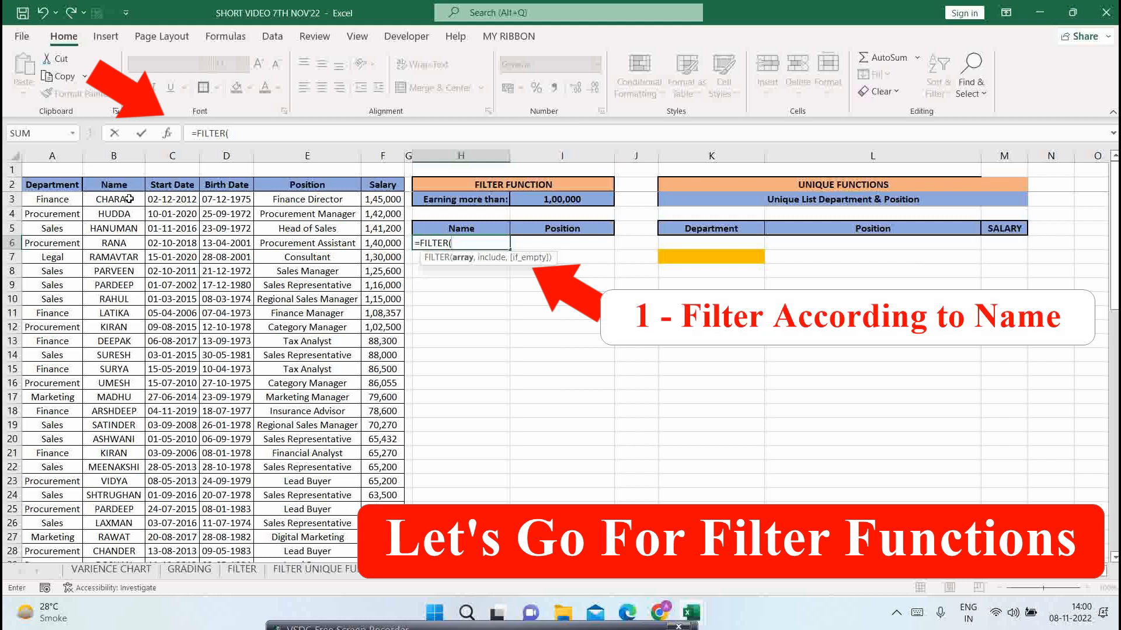
drag(129, 199, 327, 214)
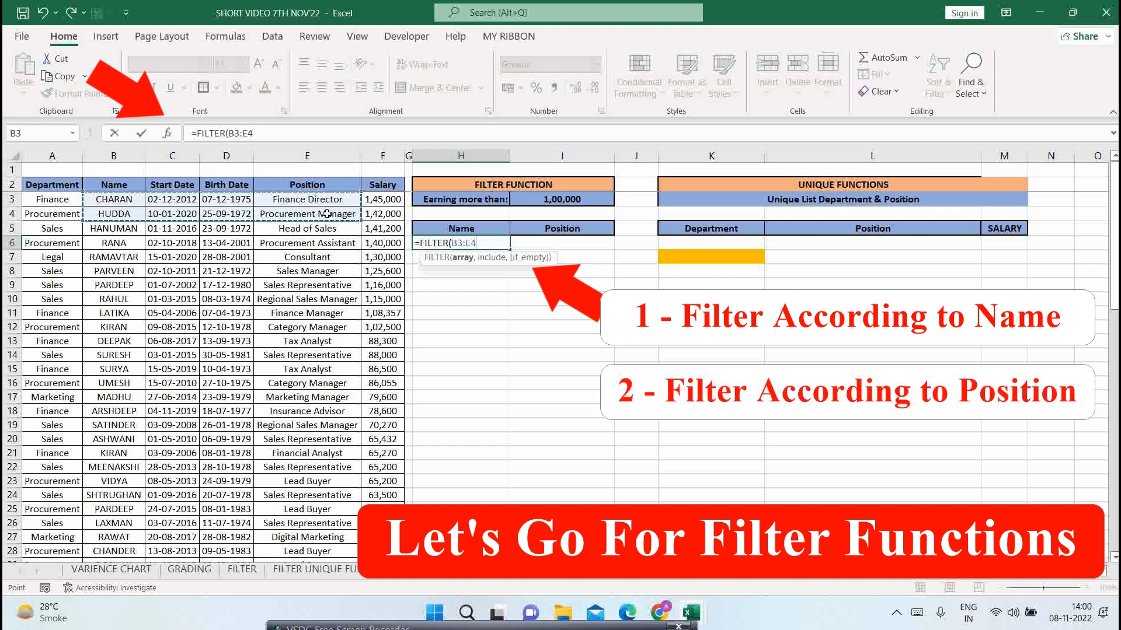
key(ctrl+shift+Down)
text(,)
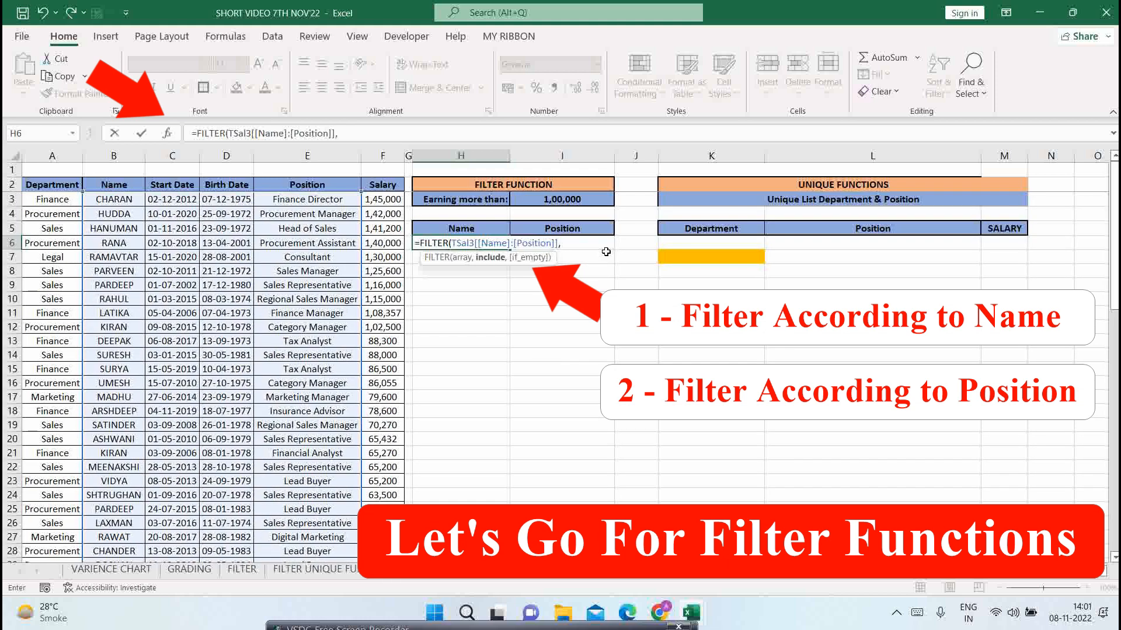
- Complete the H6 FILTER formula with the condition that the Salary column is greater than I3
click(394, 198)
click(392, 194)
text(>)
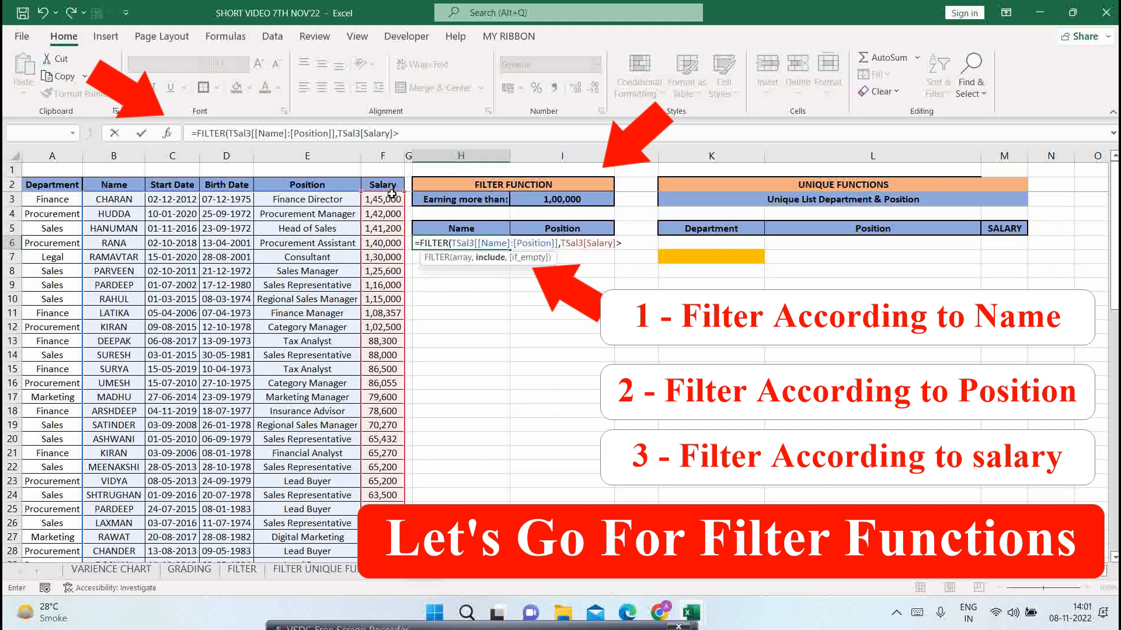
click(562, 200)
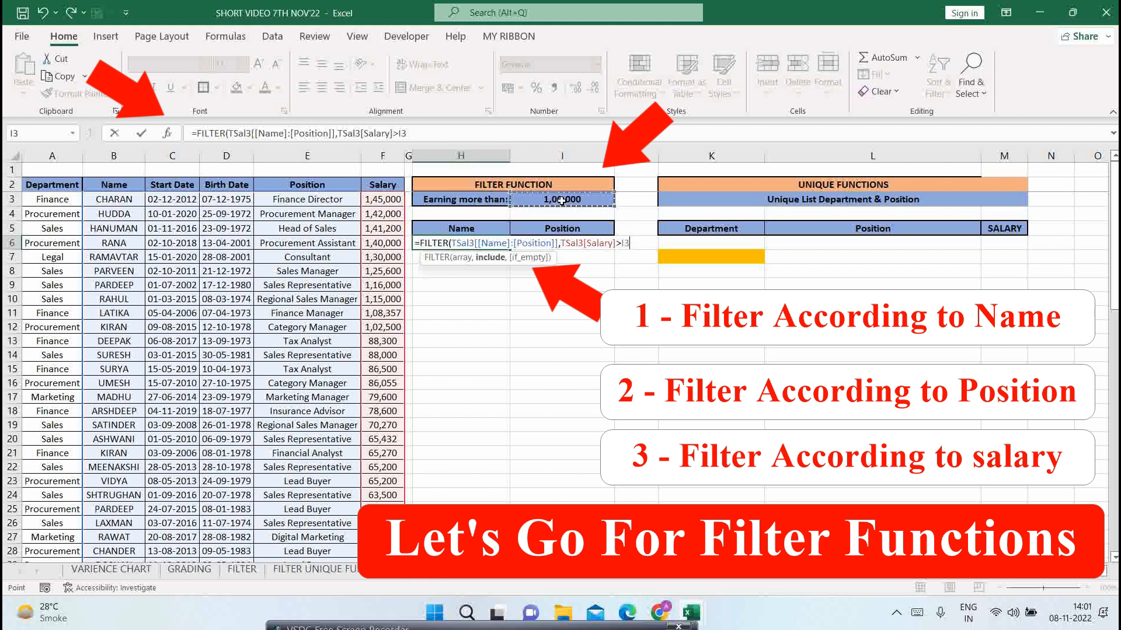
text())
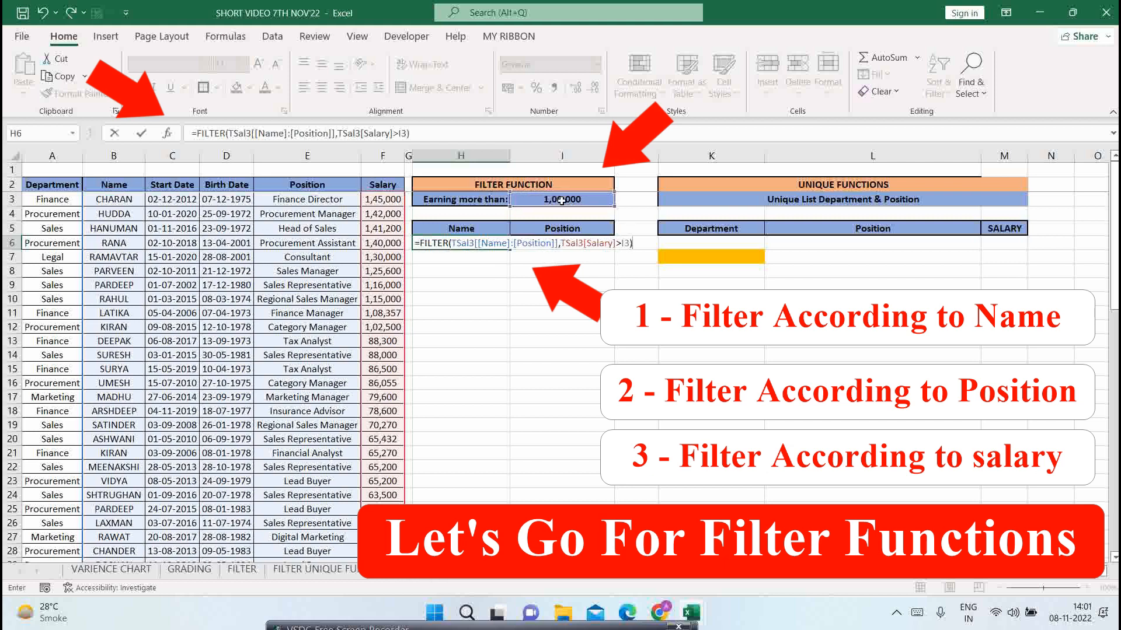
key(Return)
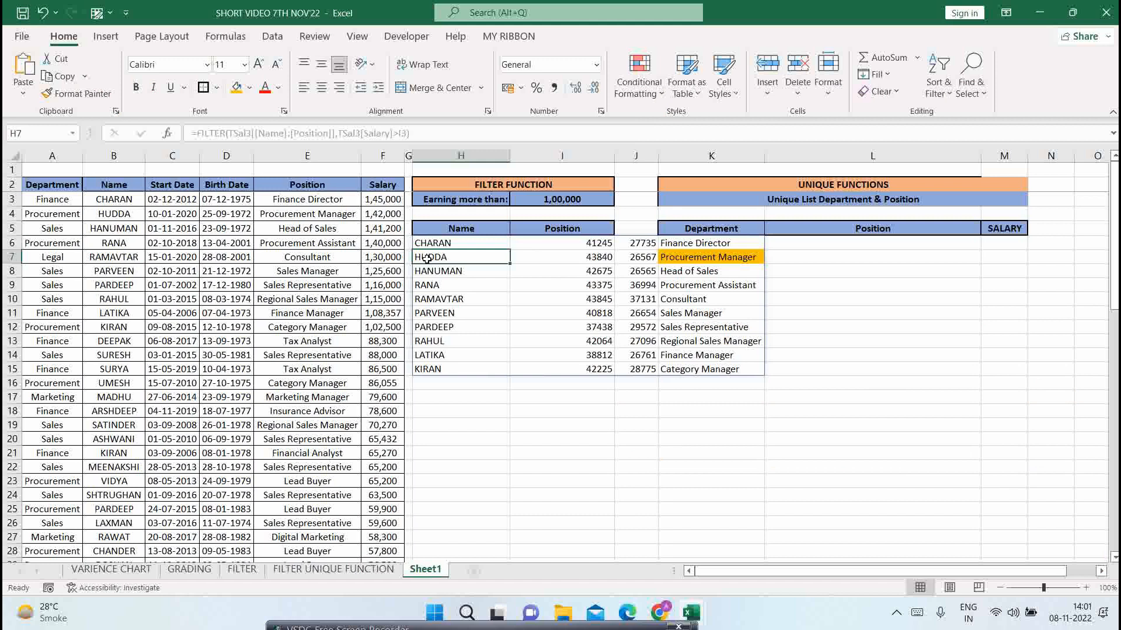
- Nest the existing H6 formula as the array argument of an outer FILTER function
click(561, 243)
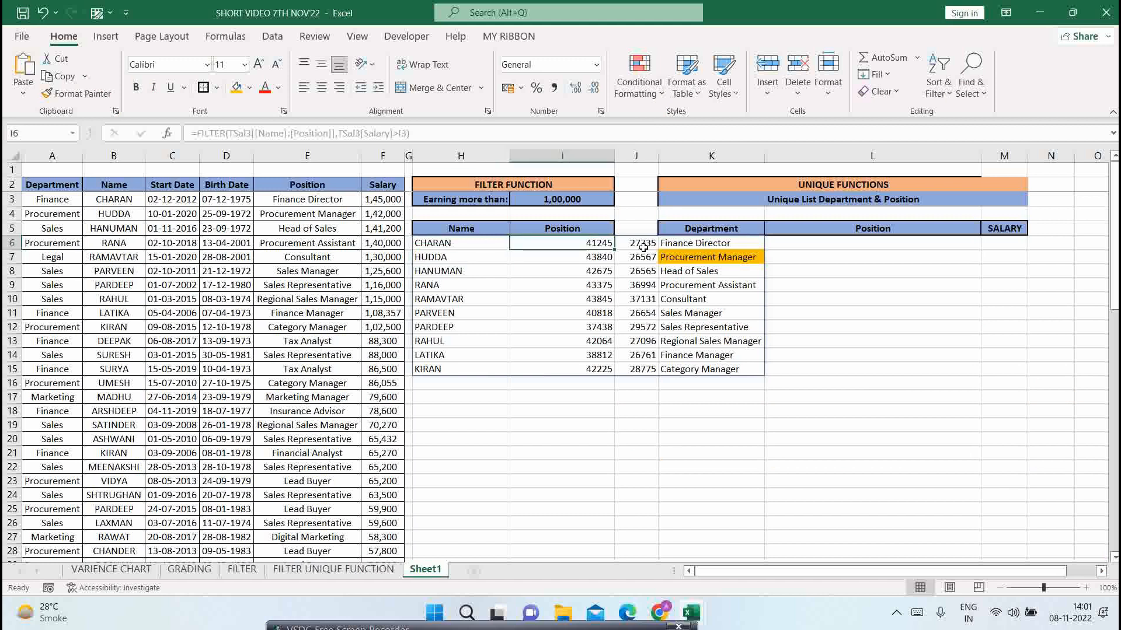
click(709, 245)
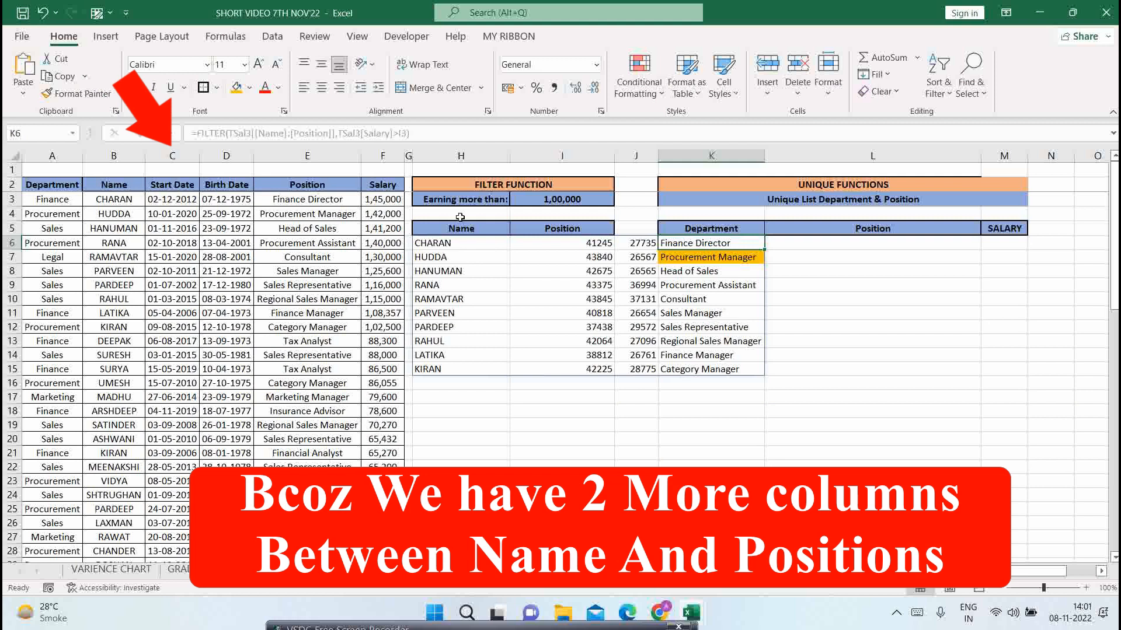
click(442, 241)
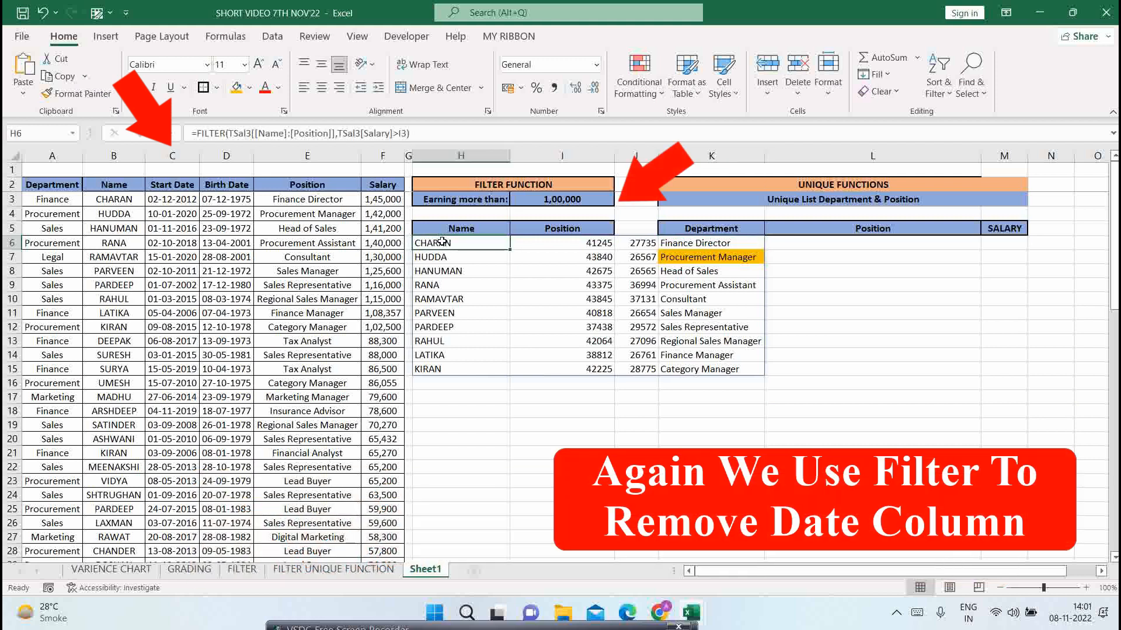
double_click(442, 241)
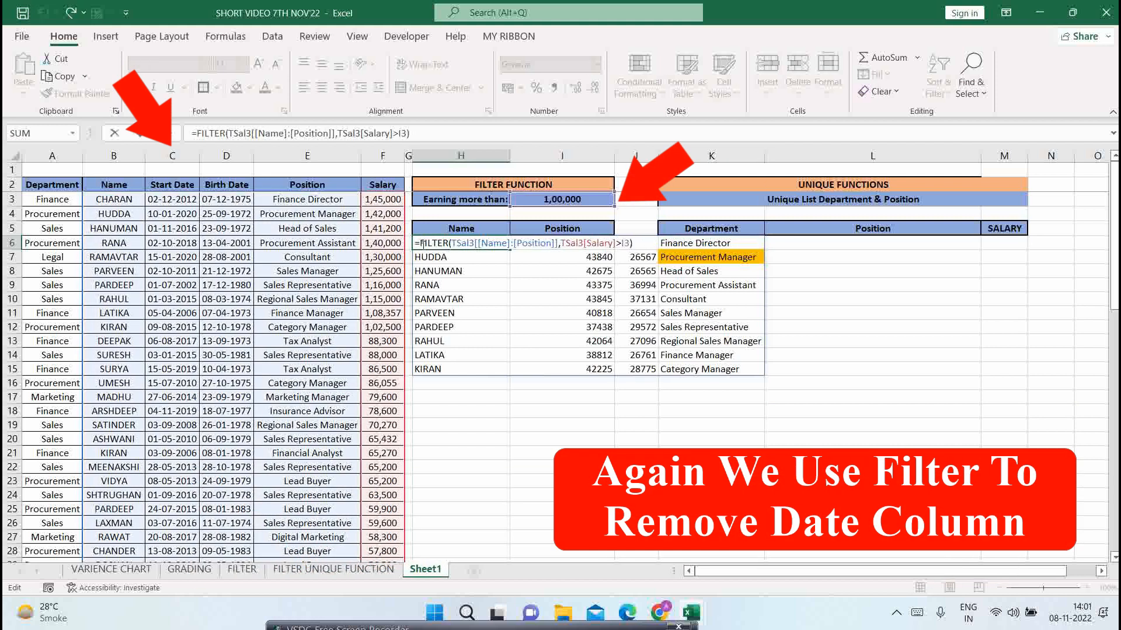
text(FILTER)
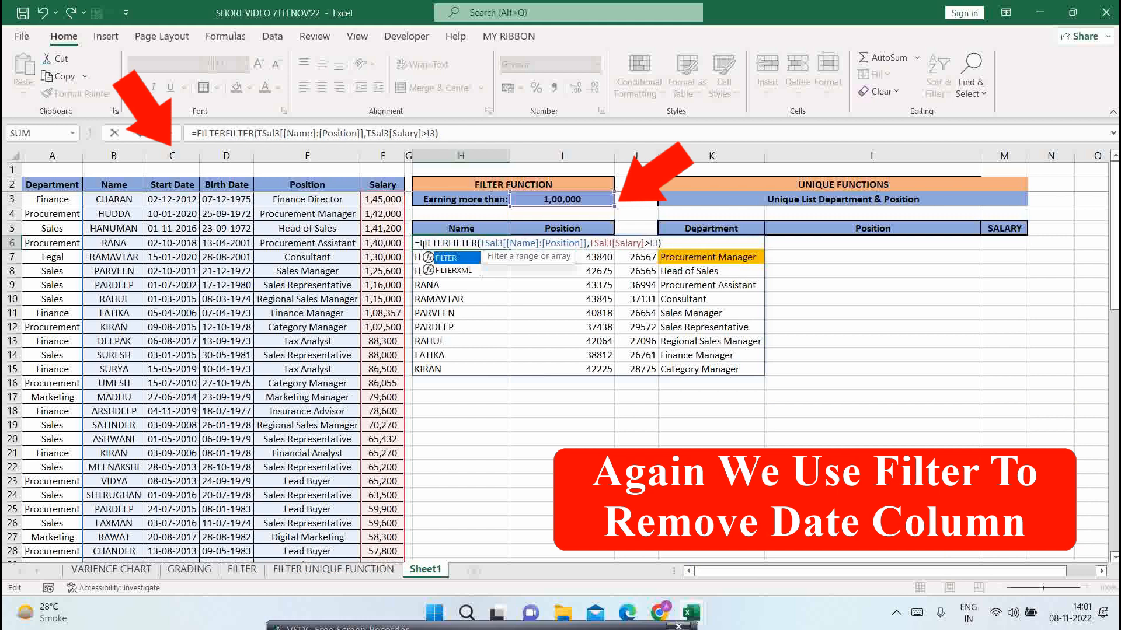
key(Tab)
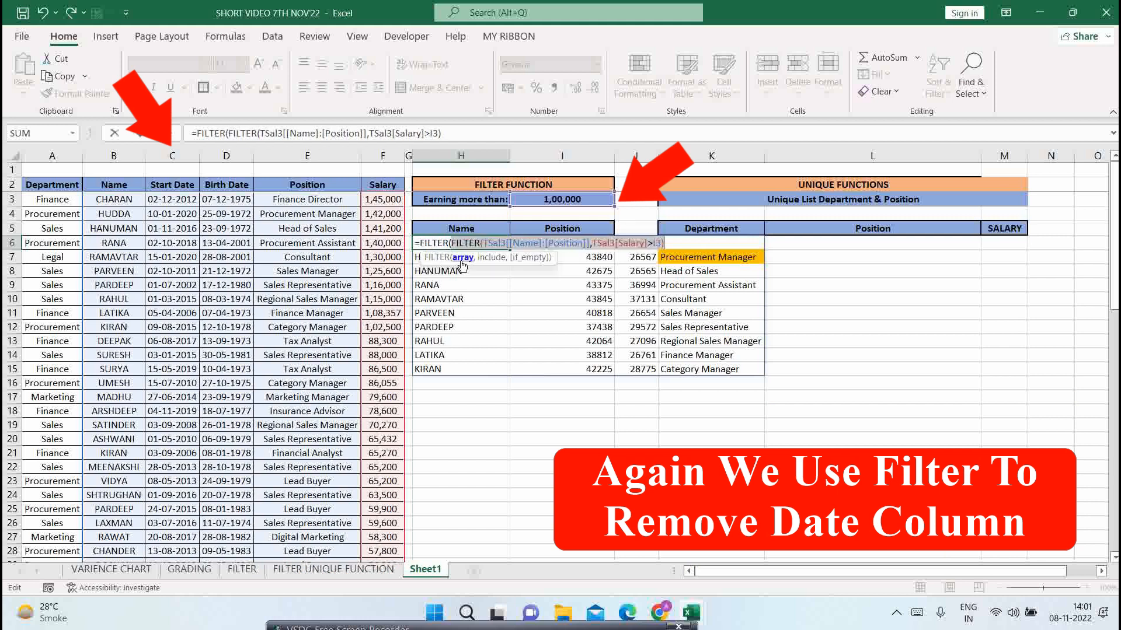
text(,)
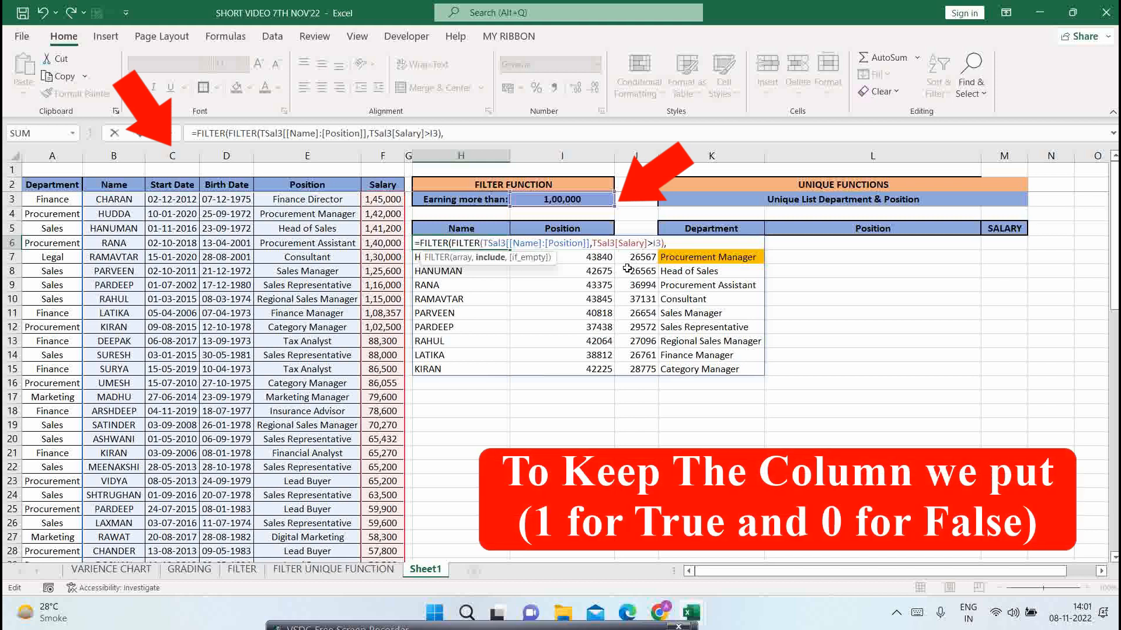
- Give the outer FILTER the include array {1,0,0,1} to keep only the Name and Position columns, and finish the formula
text({)
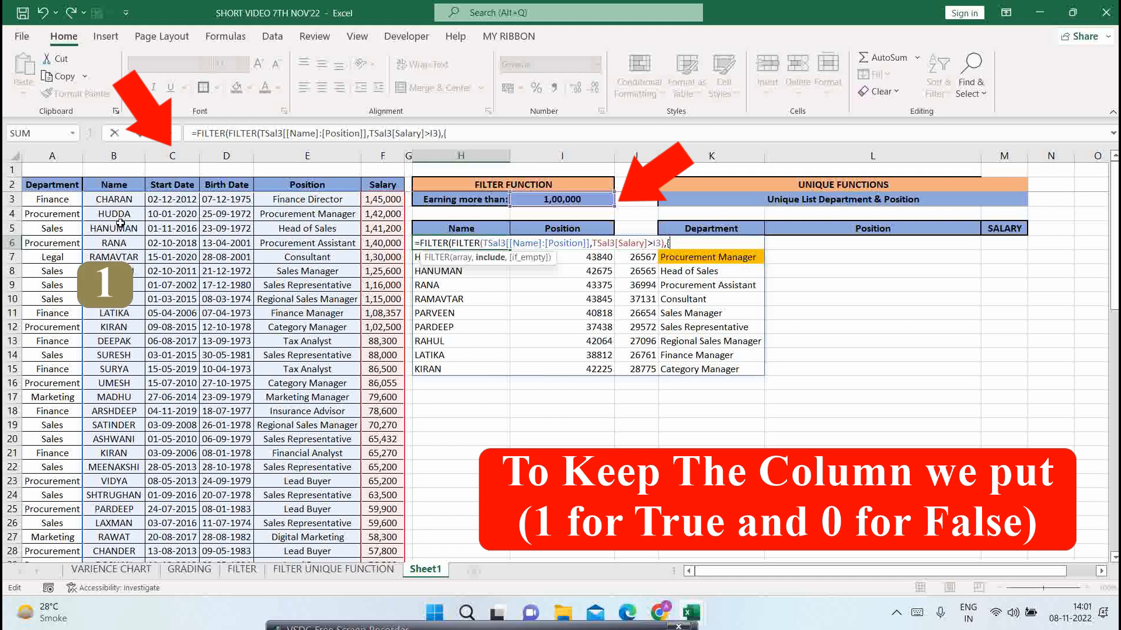
text(1)
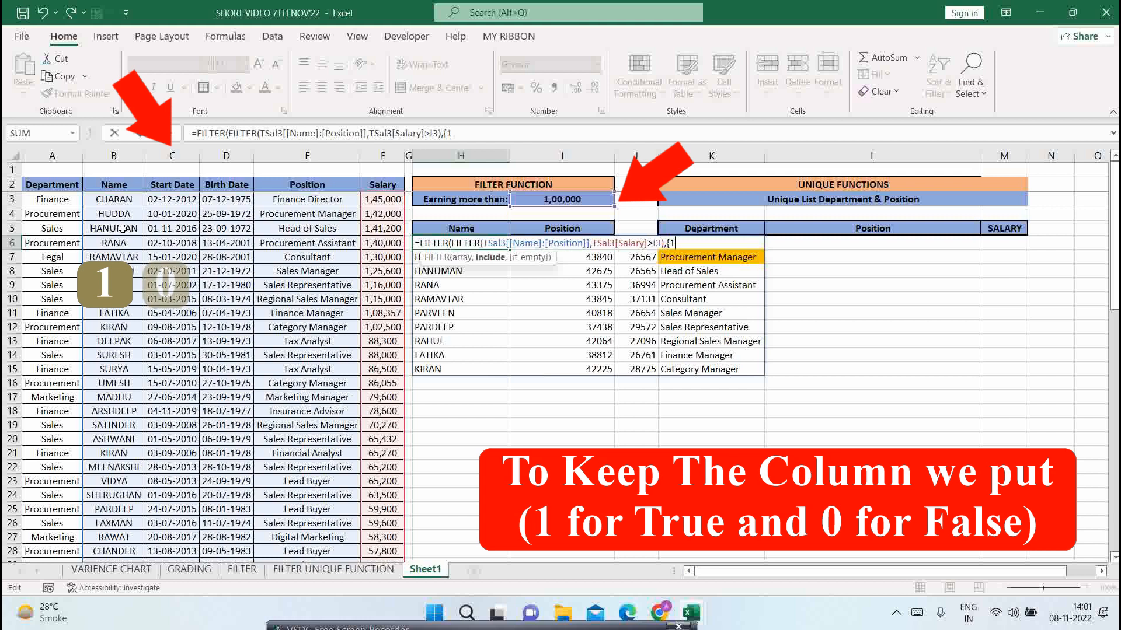
text(,0)
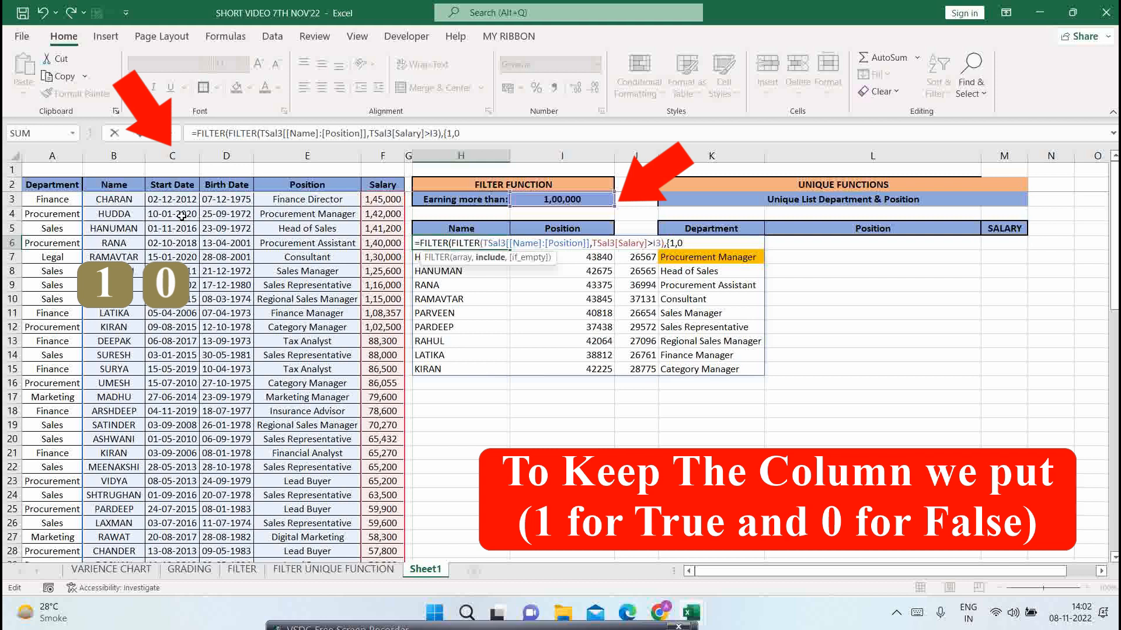
text(,0,)
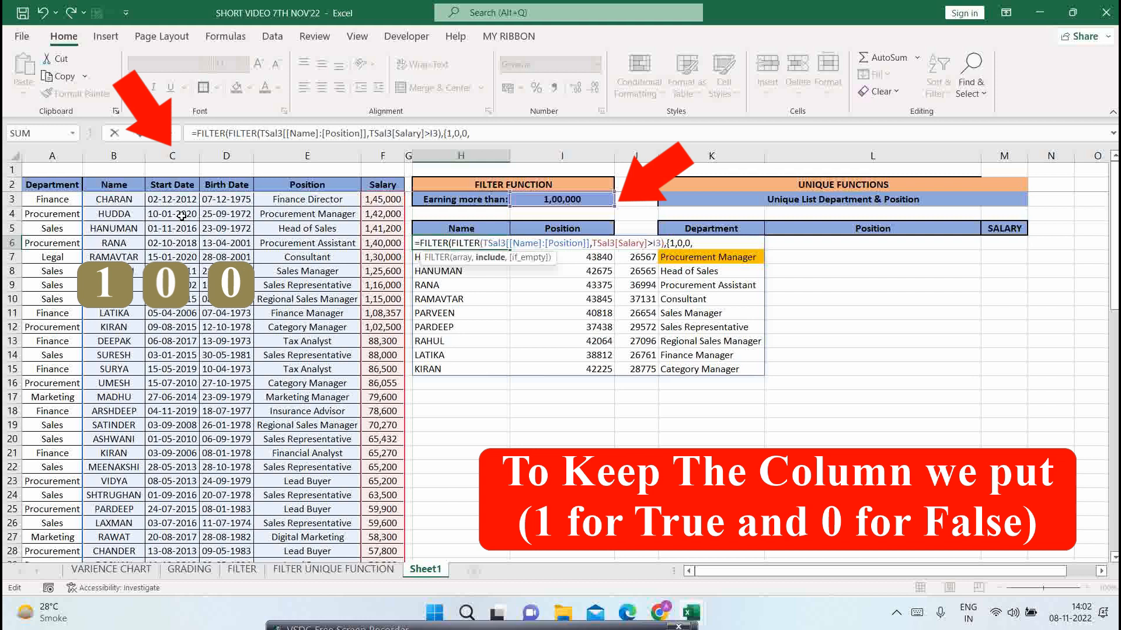
text(1})
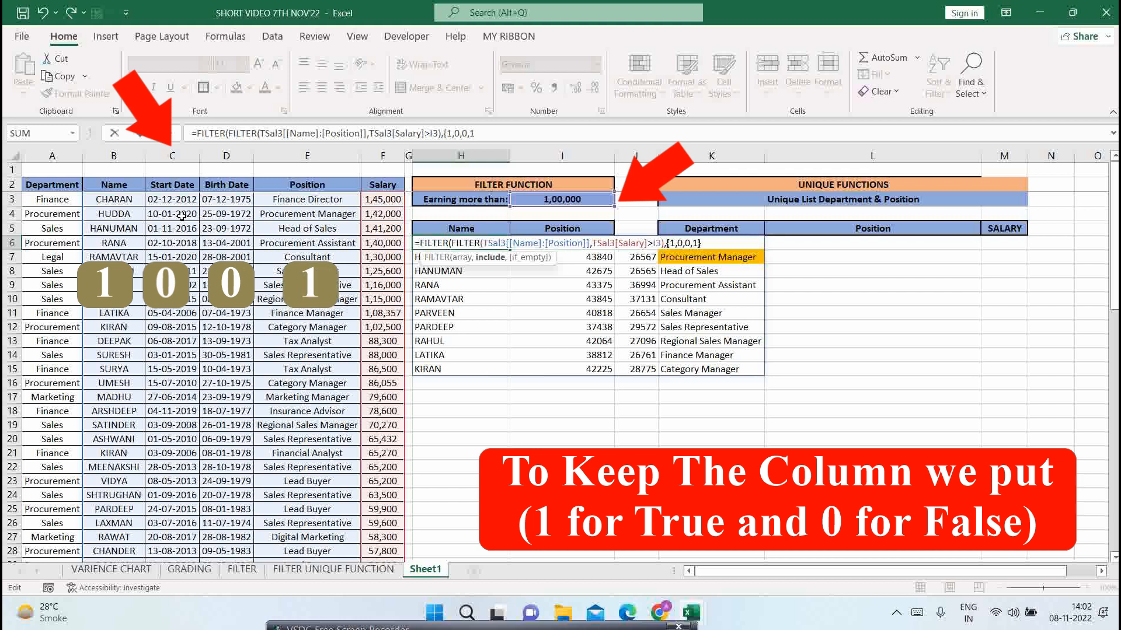
text())
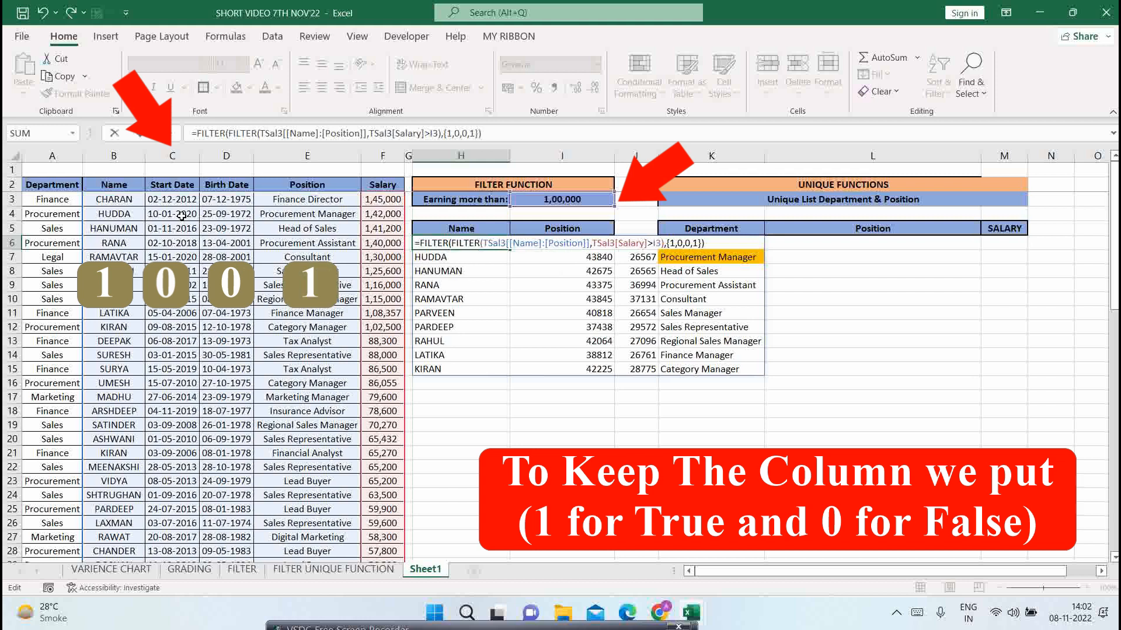
key(Return)
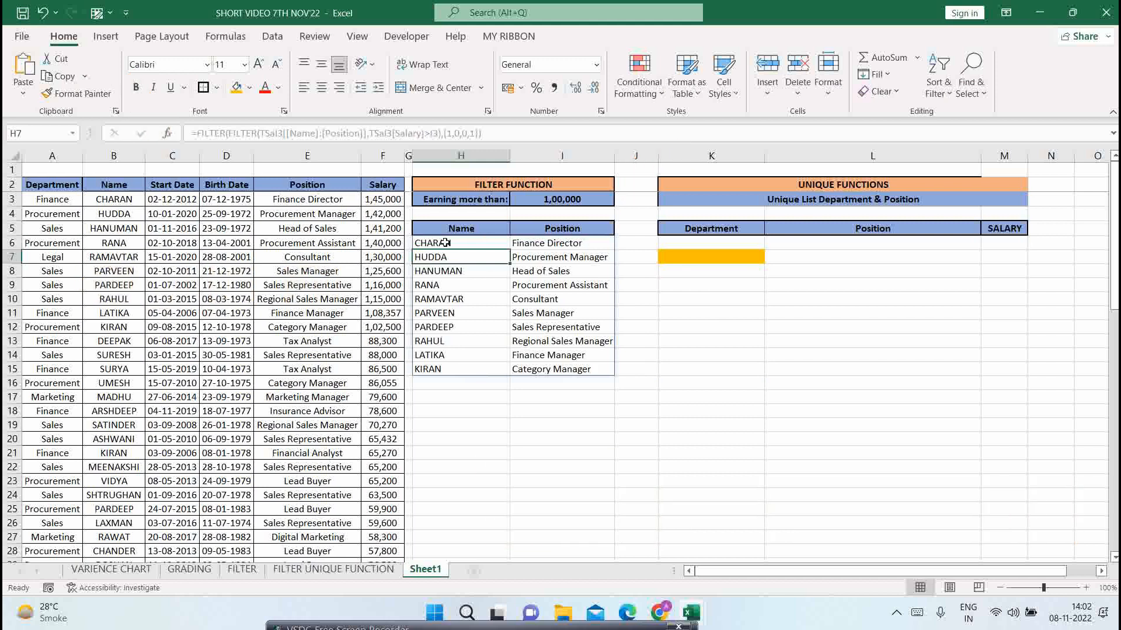
- Set the earning threshold in I3 to 135000 and compare the filtered list with the first rows of the salary table
click(558, 199)
text(135000)
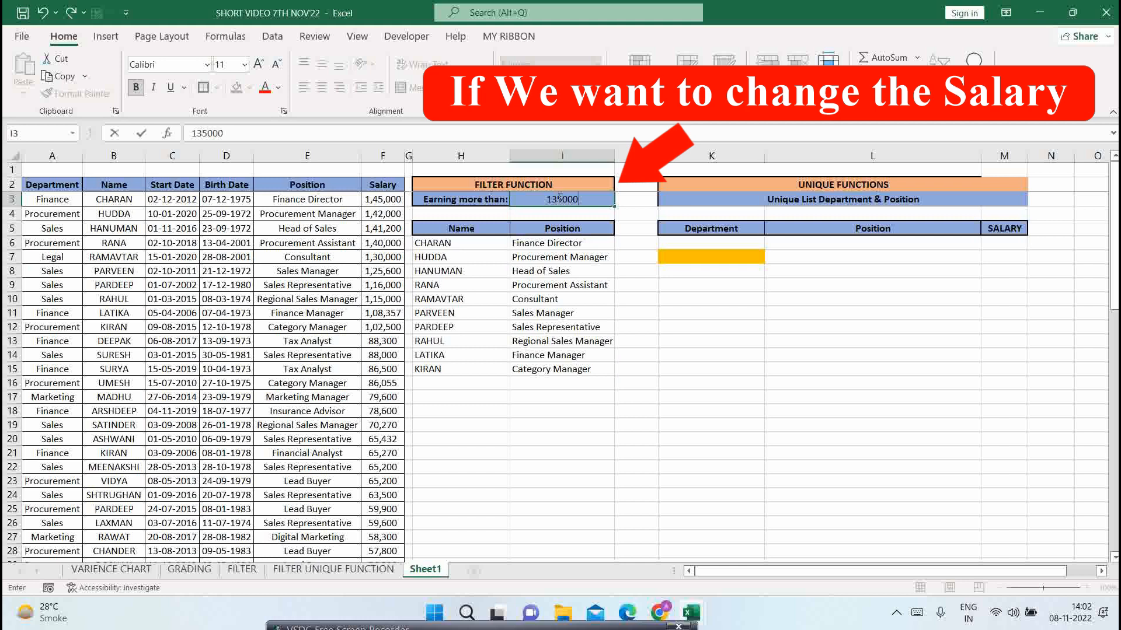
key(Return)
drag(385, 199, 390, 242)
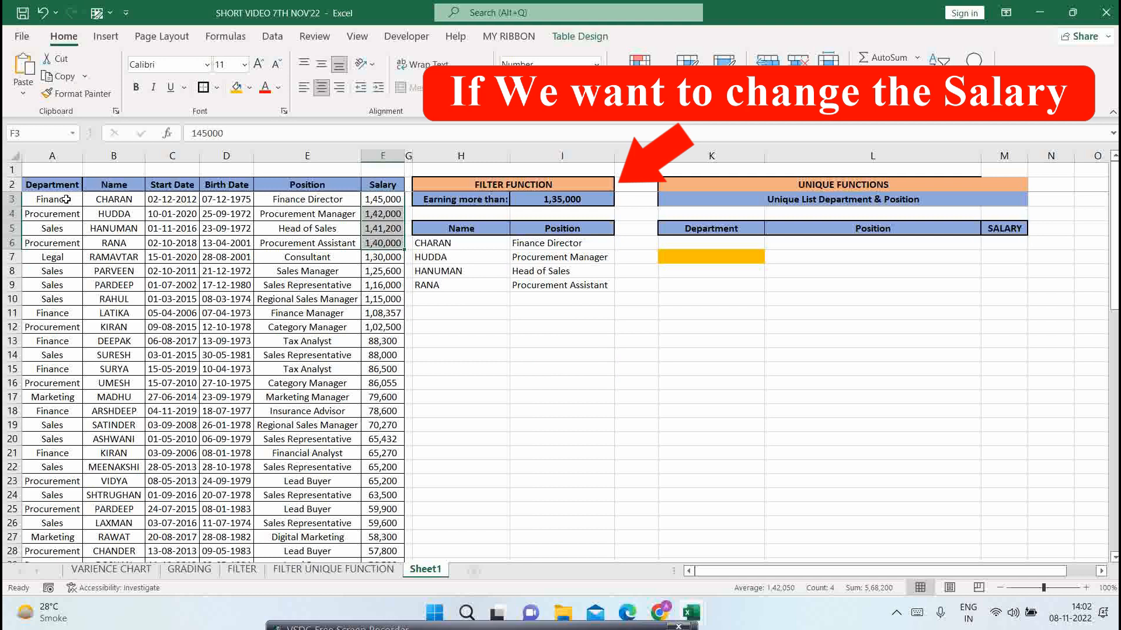
drag(66, 200, 146, 216)
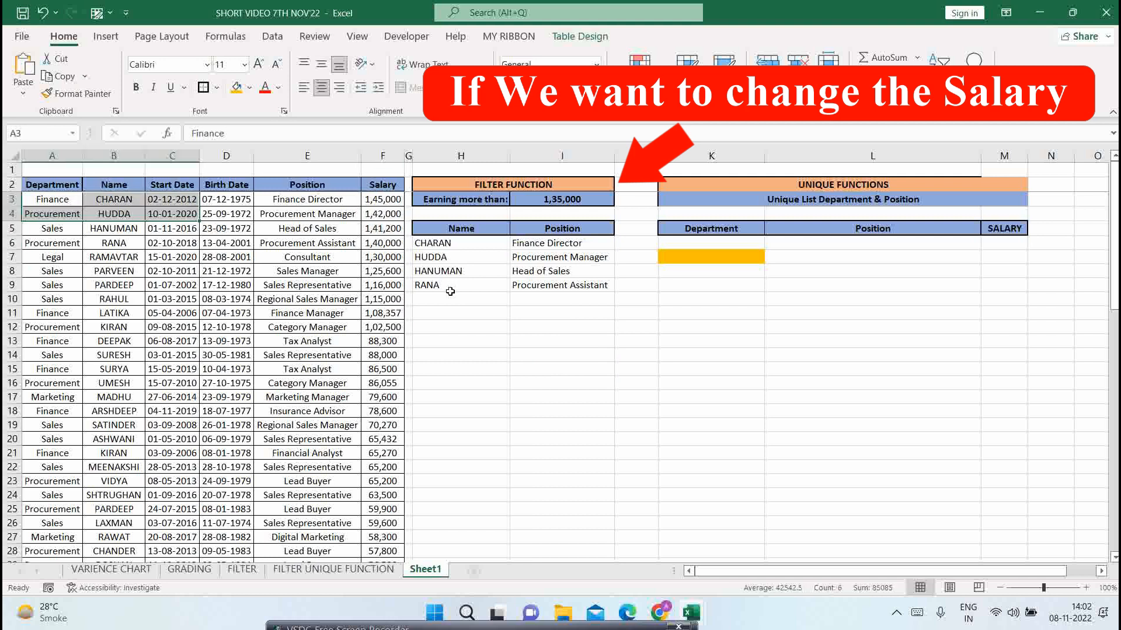
- Test the filter with earning thresholds of 50000 and 80000 in I3
click(582, 198)
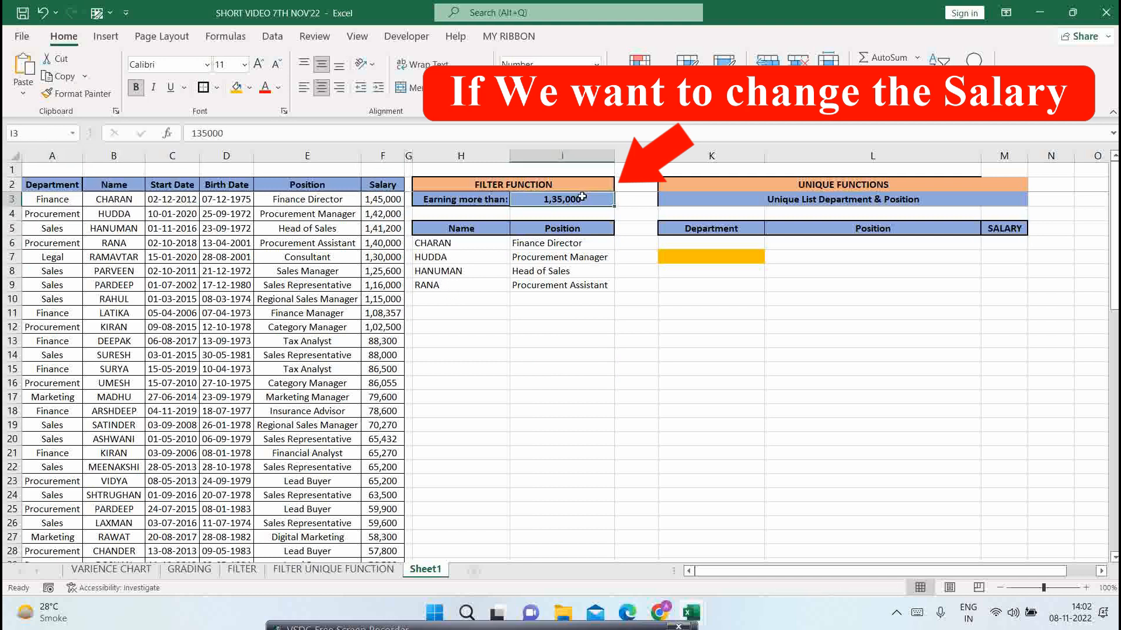
text(50000)
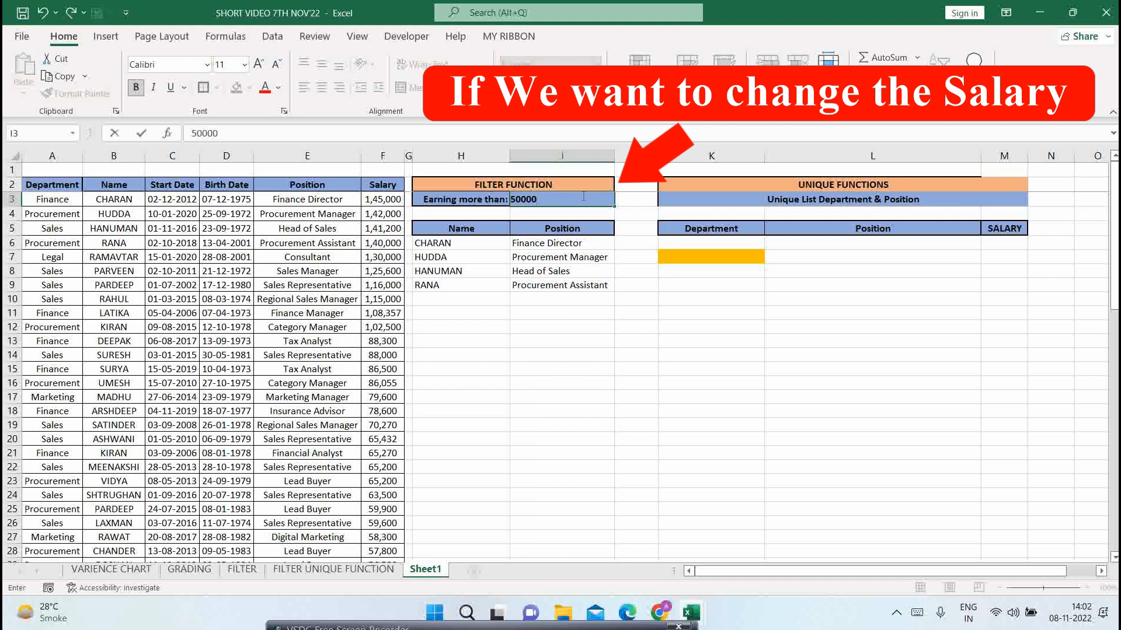
key(ctrl+Return)
text(80000)
key(Return)
- Set the earning threshold in I3 back to 135000
click(571, 199)
text(135000)
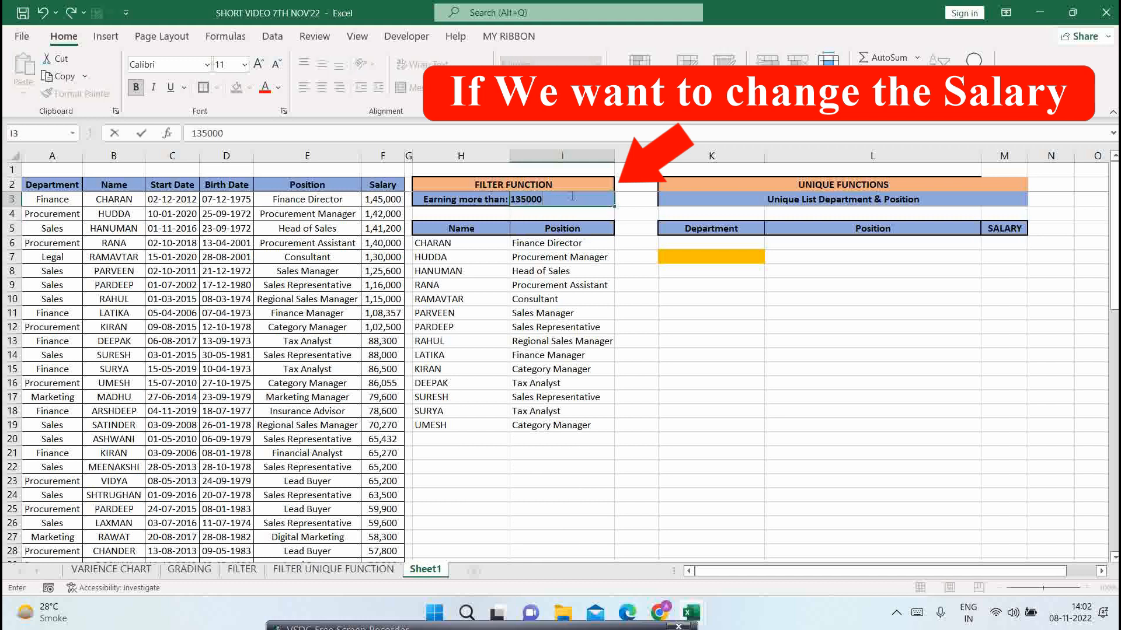
key(Return)
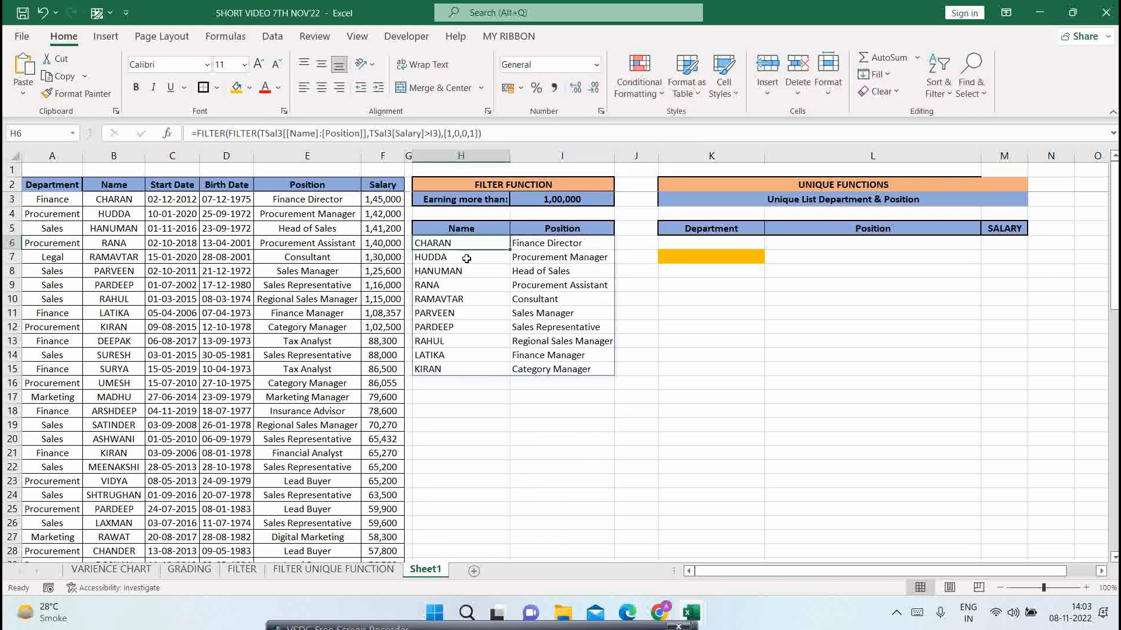
- Wrap the H6 filter formula in SORT with no further arguments so the list is ordered by name
key(F2)
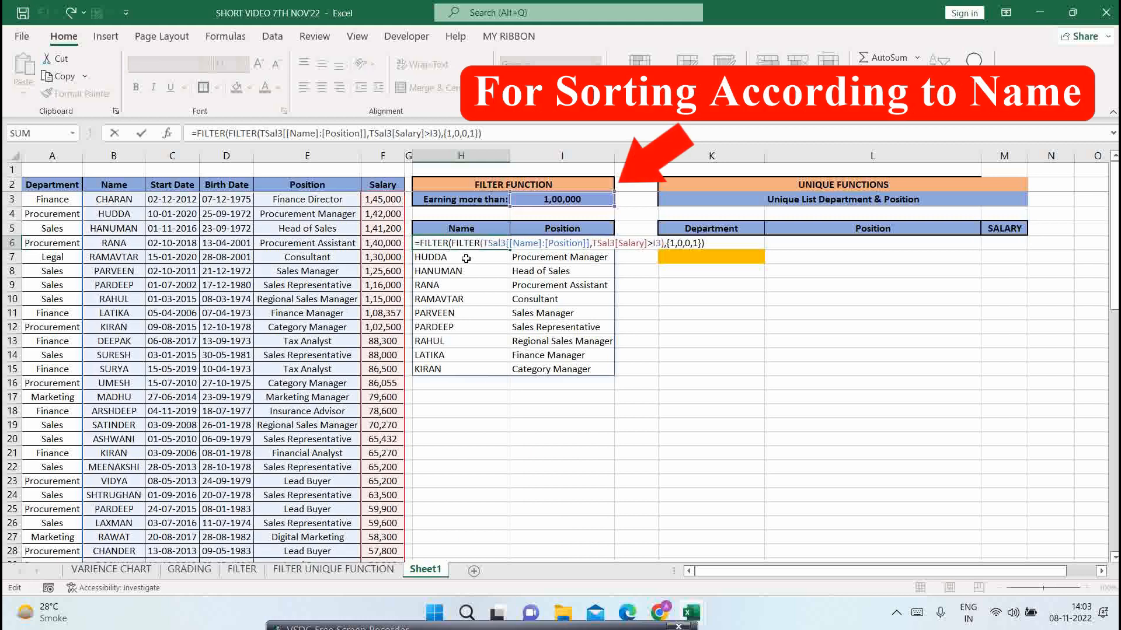
key(Home)
key(Right)
text(SORT()
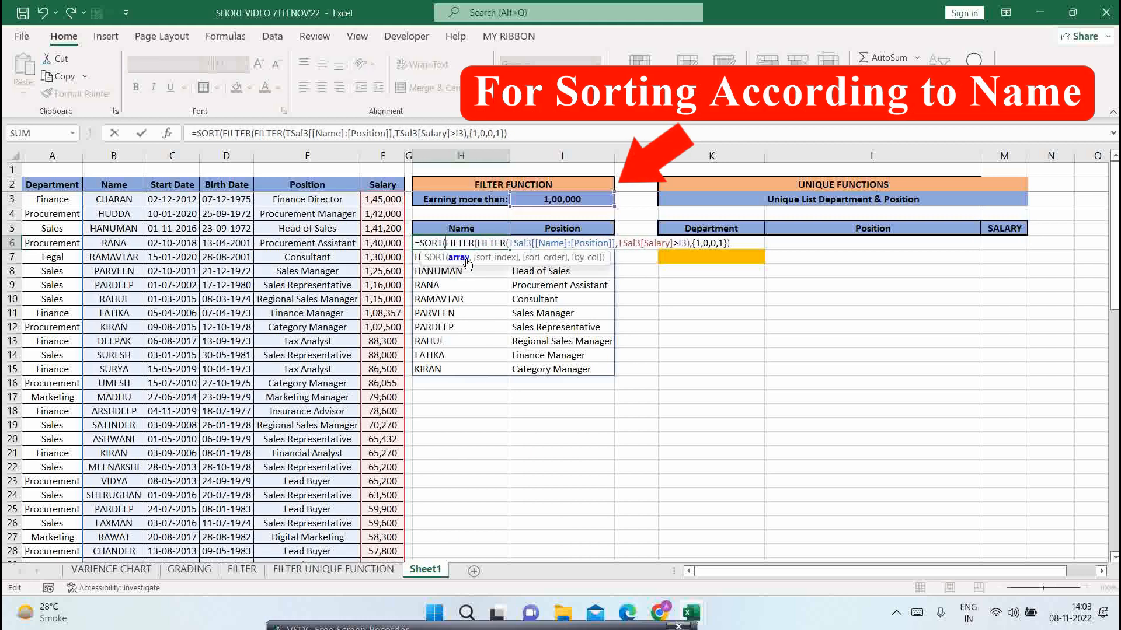
text())
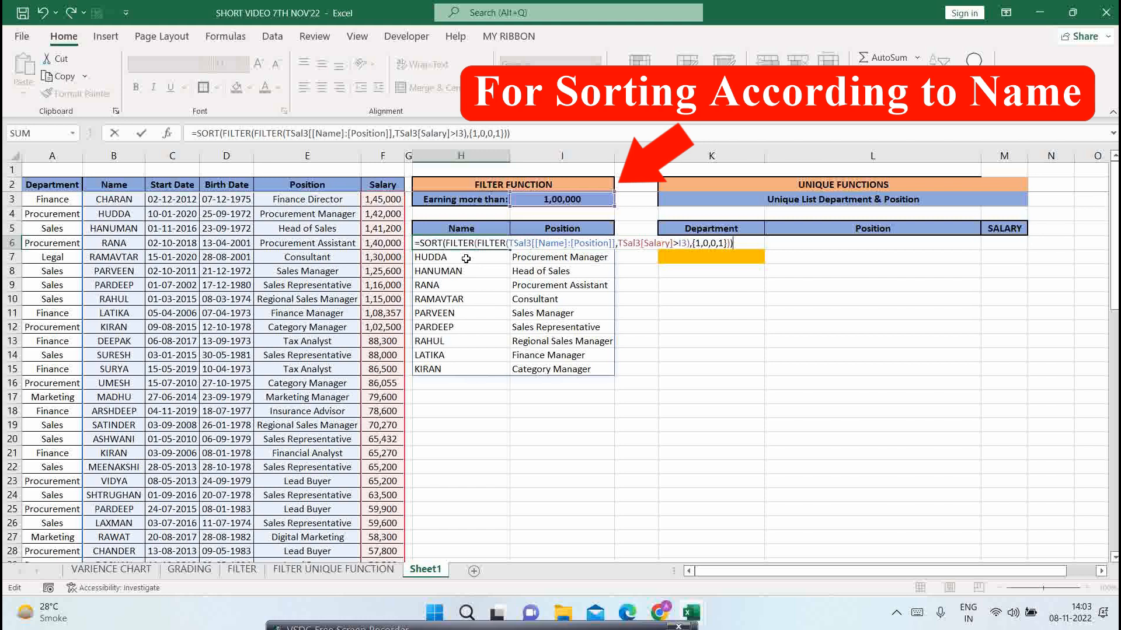
key(Return)
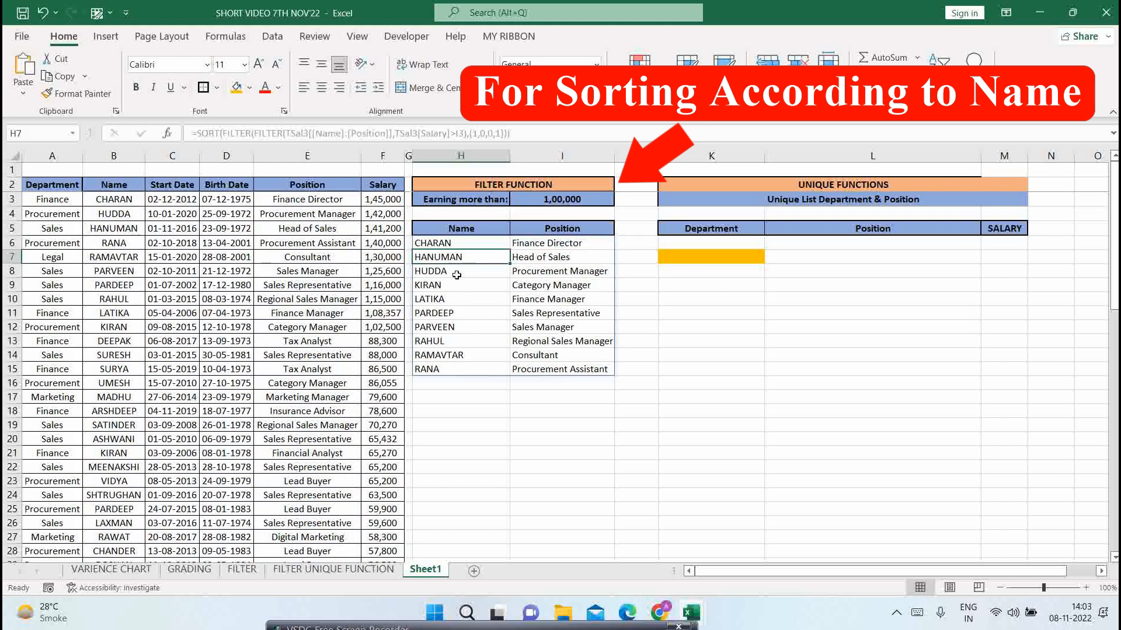
- Add sort index 2 to the SORT formula in H6 to order the list by position
click(460, 243)
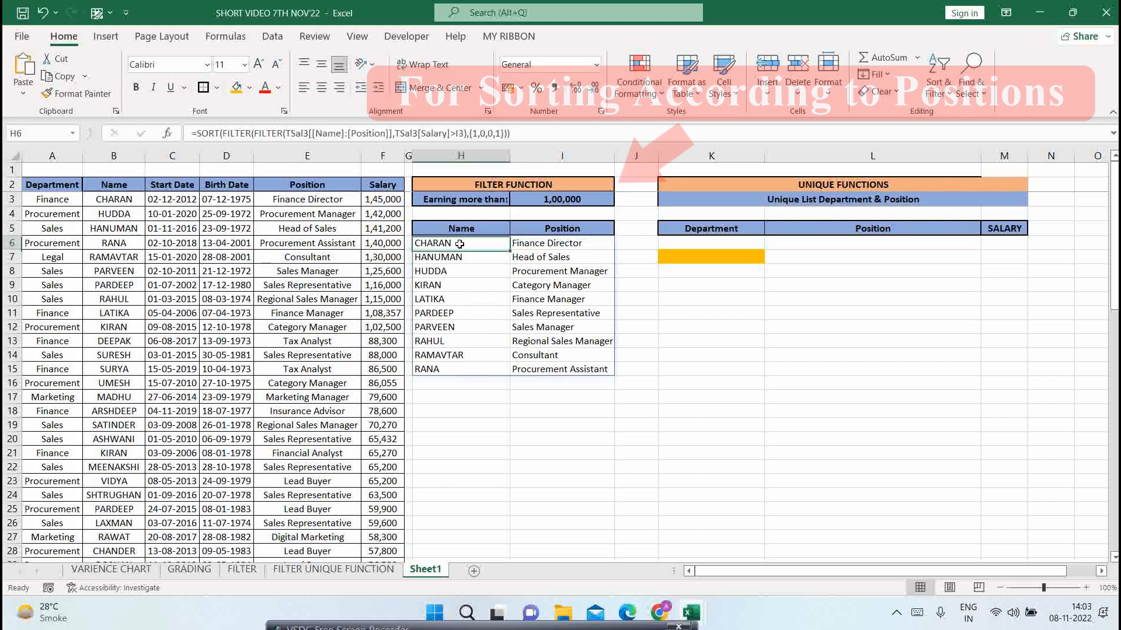
double_click(460, 244)
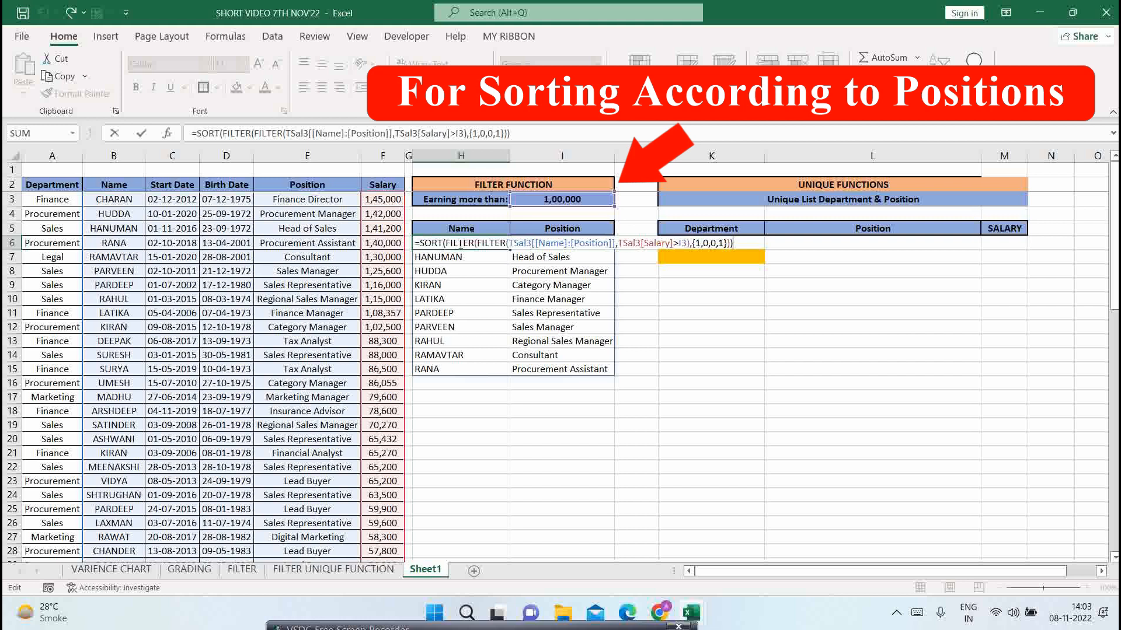
key(Left)
text(,2)
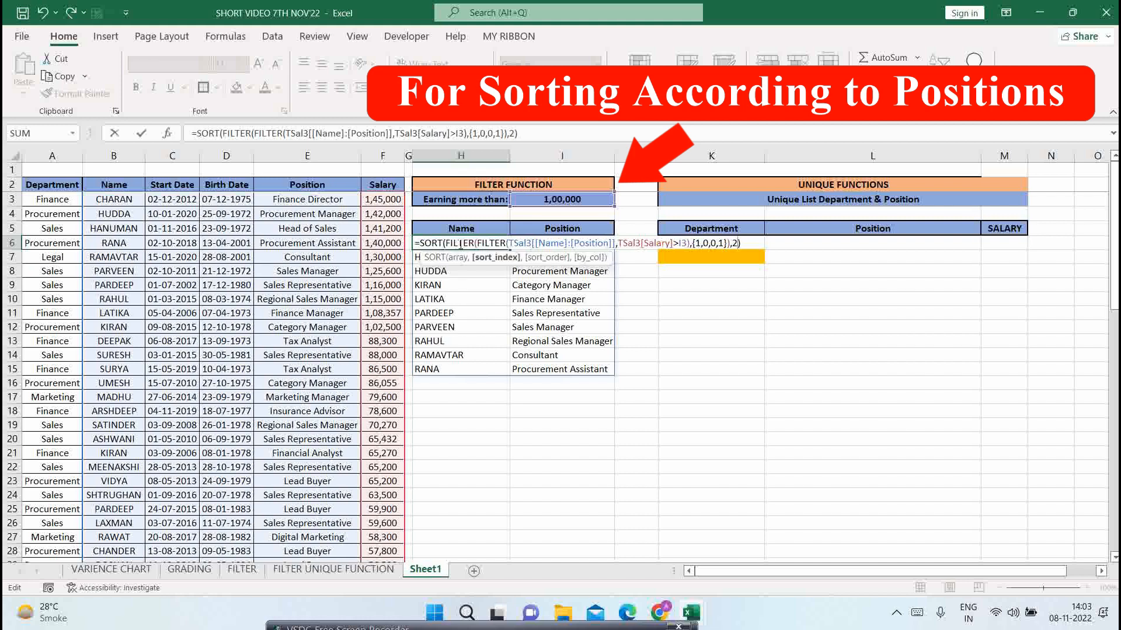
key(Return)
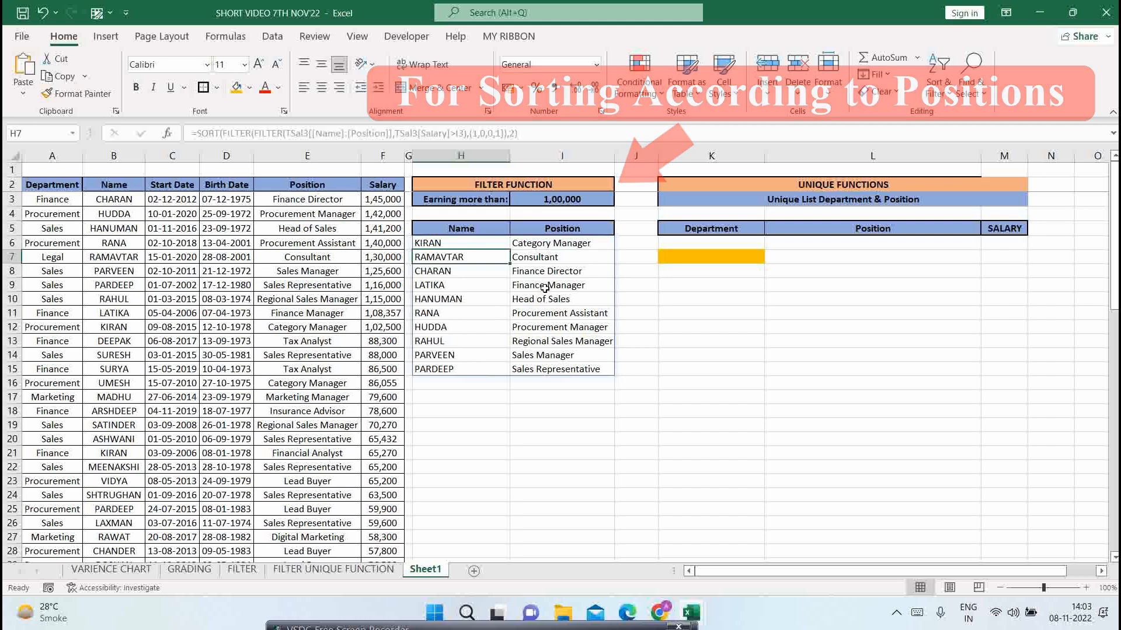
- Set the earning threshold in I3 to 135000
click(561, 204)
text(135000)
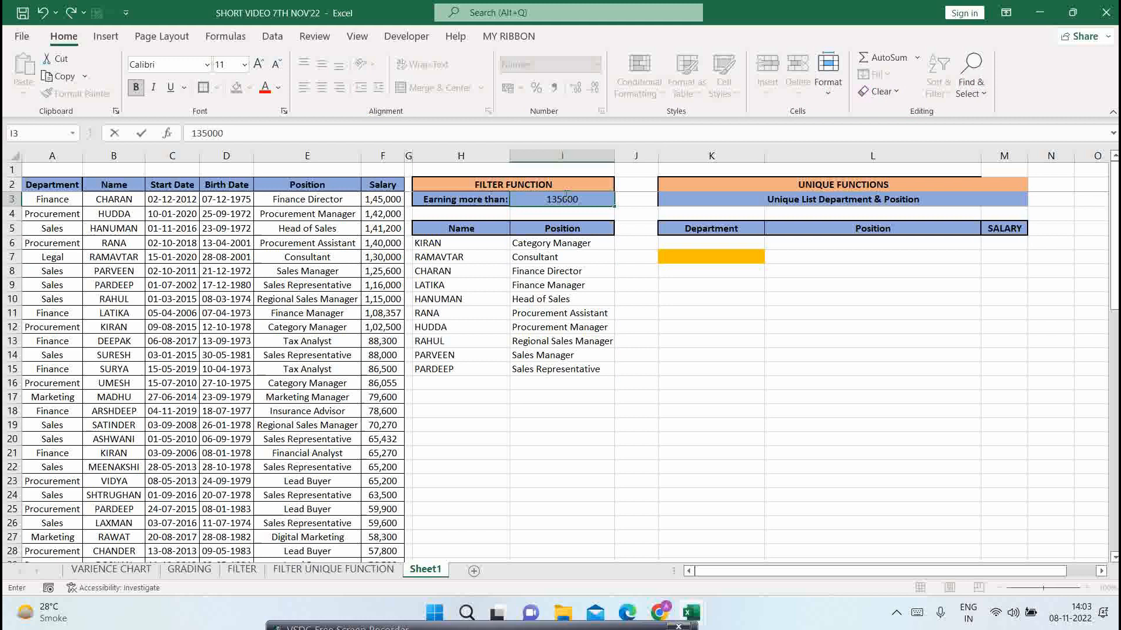
key(Return)
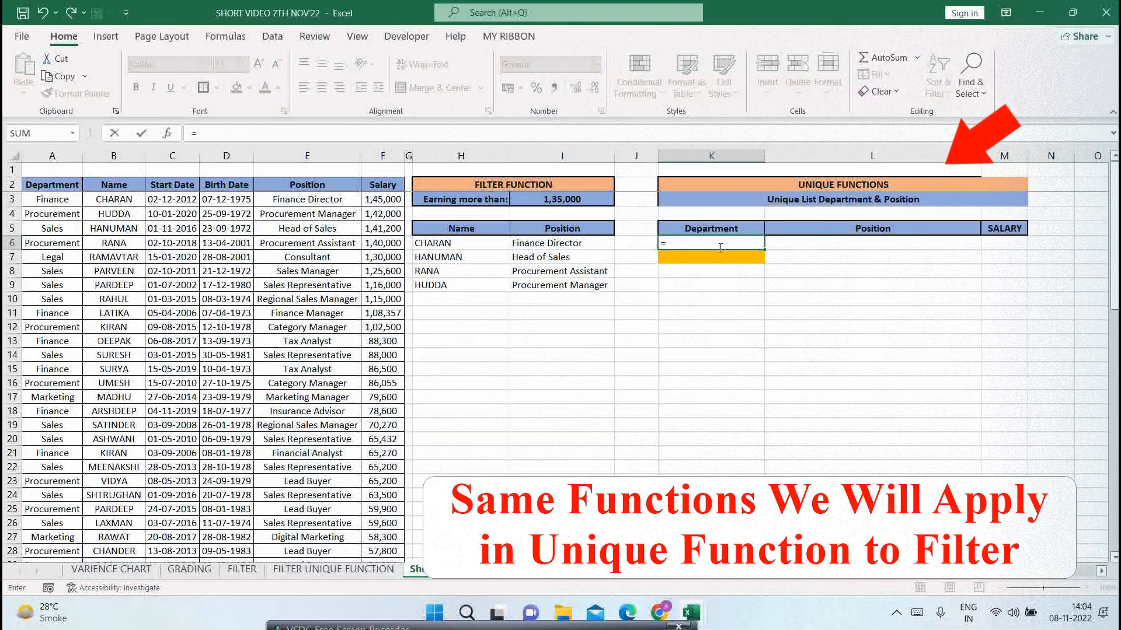
- Enter a UNIQUE formula in K6 over the salary table's Department column
text(=UNIQ)
key(Tab)
click(57, 198)
key(ctrl+shift+Down)
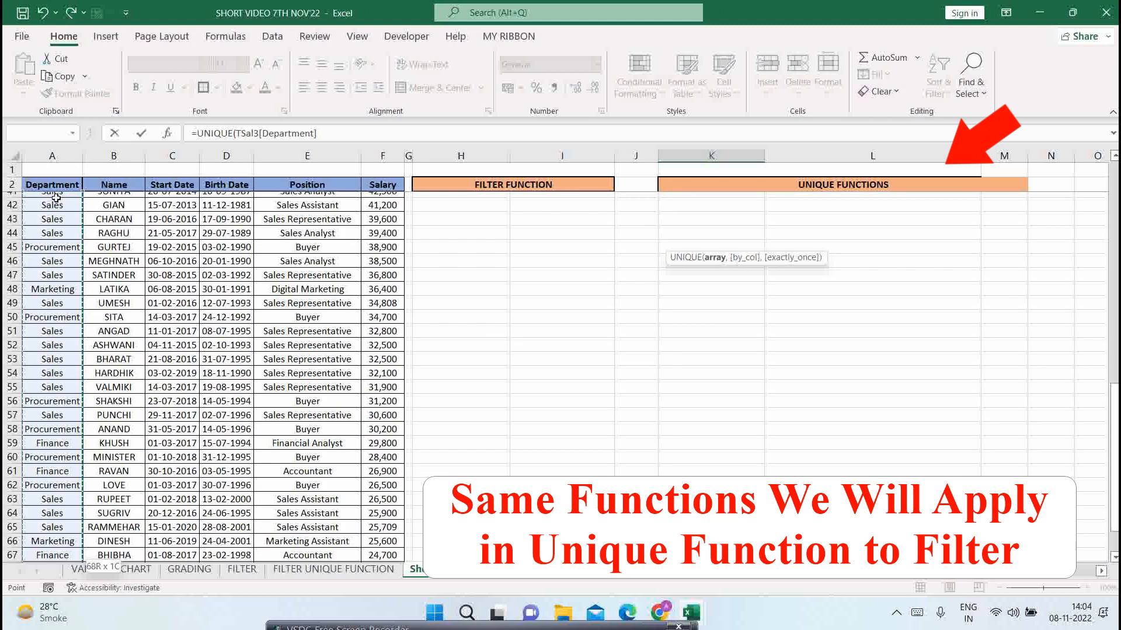
key(Return)
scroll(56, 198, up, 2)
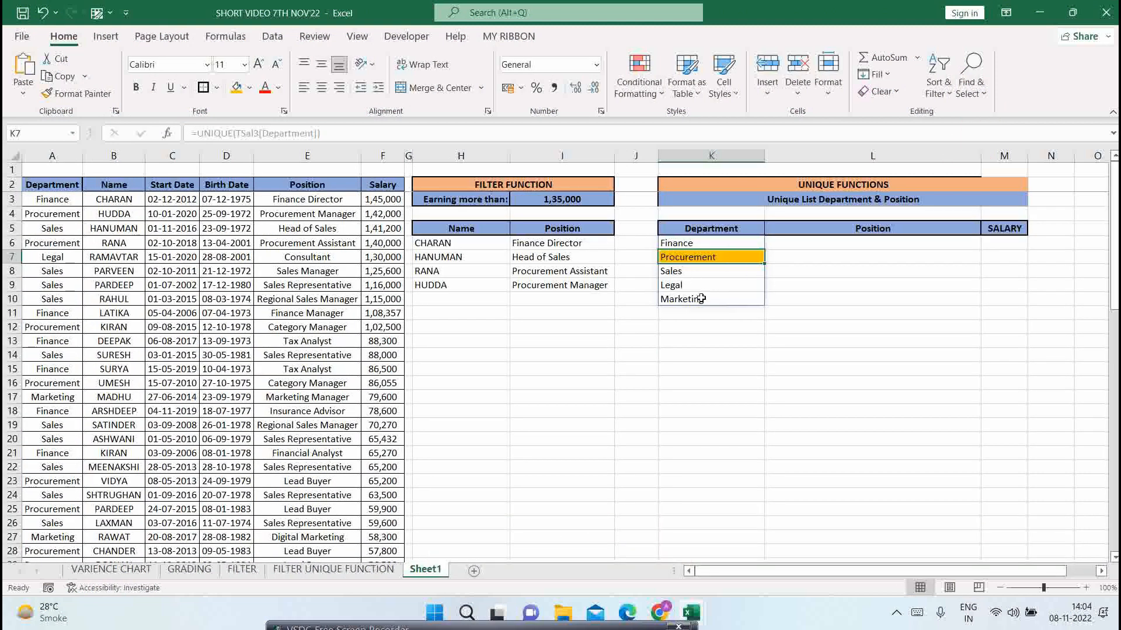
- Clear K6 and start a FILTER formula there with the entire salary table TSal3 as its array
click(707, 244)
key(Delete)
text(=FILTER()
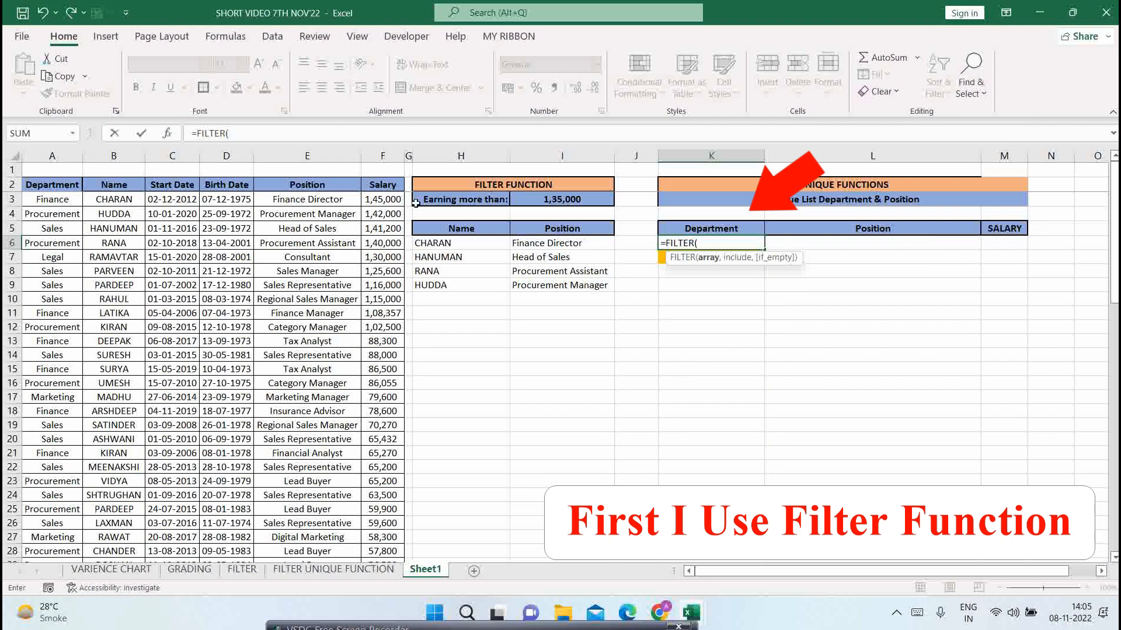
click(56, 198)
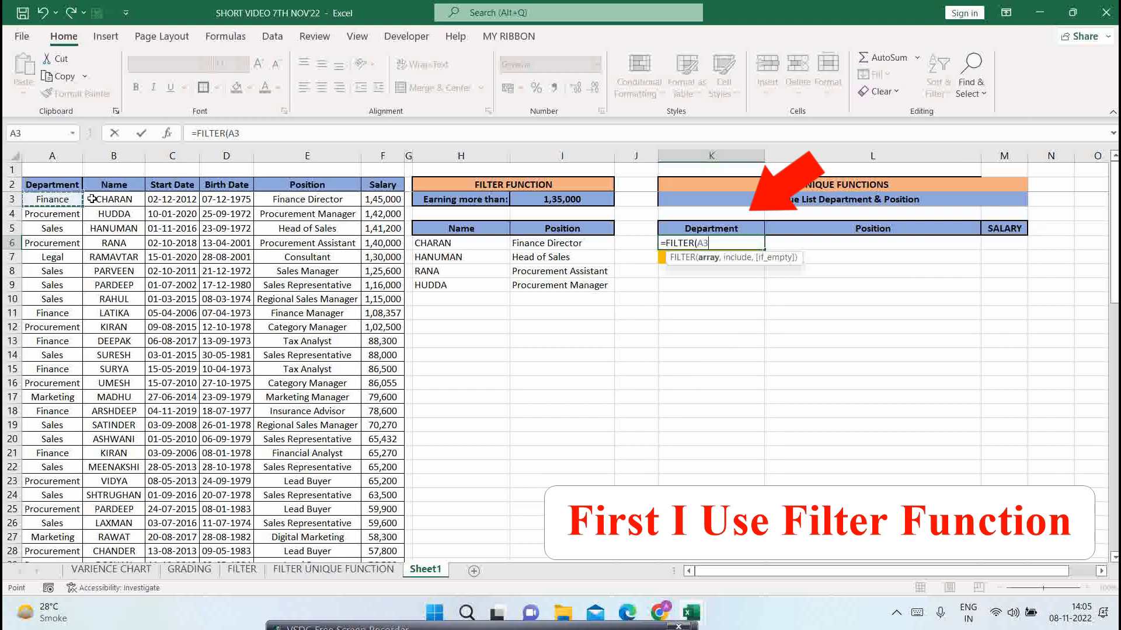
shift+click(314, 201)
key(shift+Right)
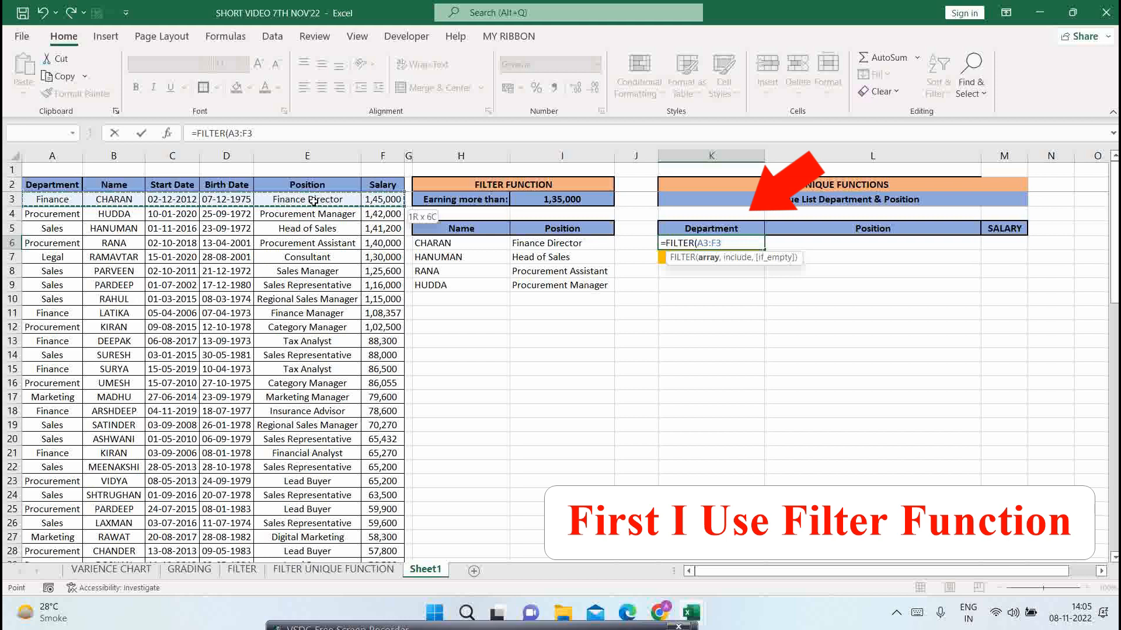
key(ctrl+shift+Down)
text(,)
scroll(314, 201, up, 14)
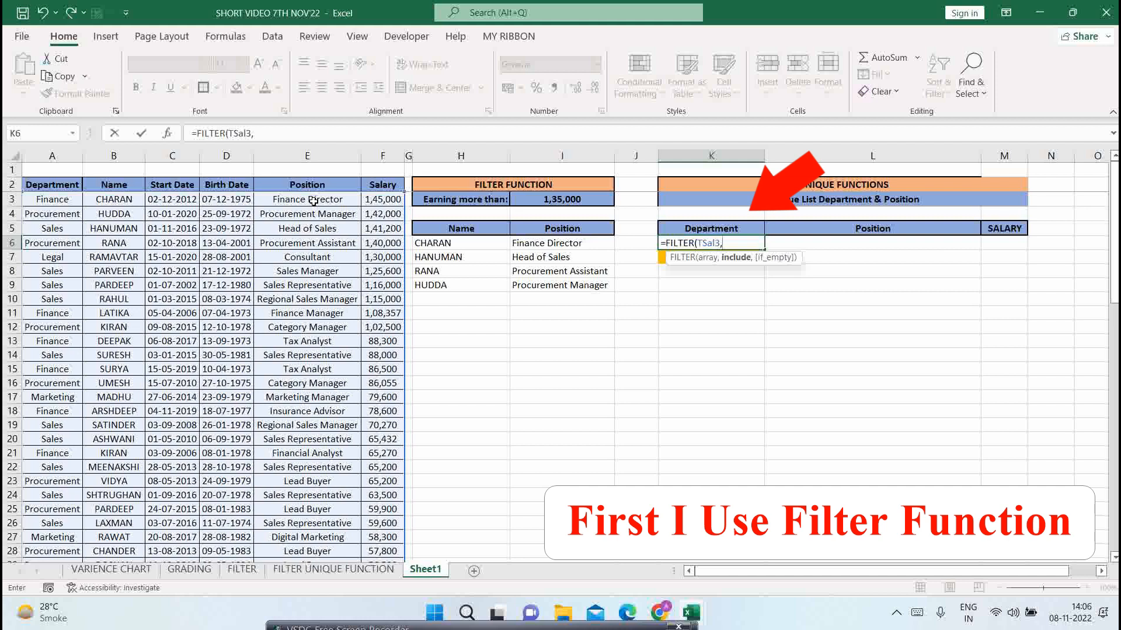
- Give FILTER the include array {1,0,0,0,1,1} to keep only Department, Position and Salary, and finish the formula
text({)
text(1,0,0)
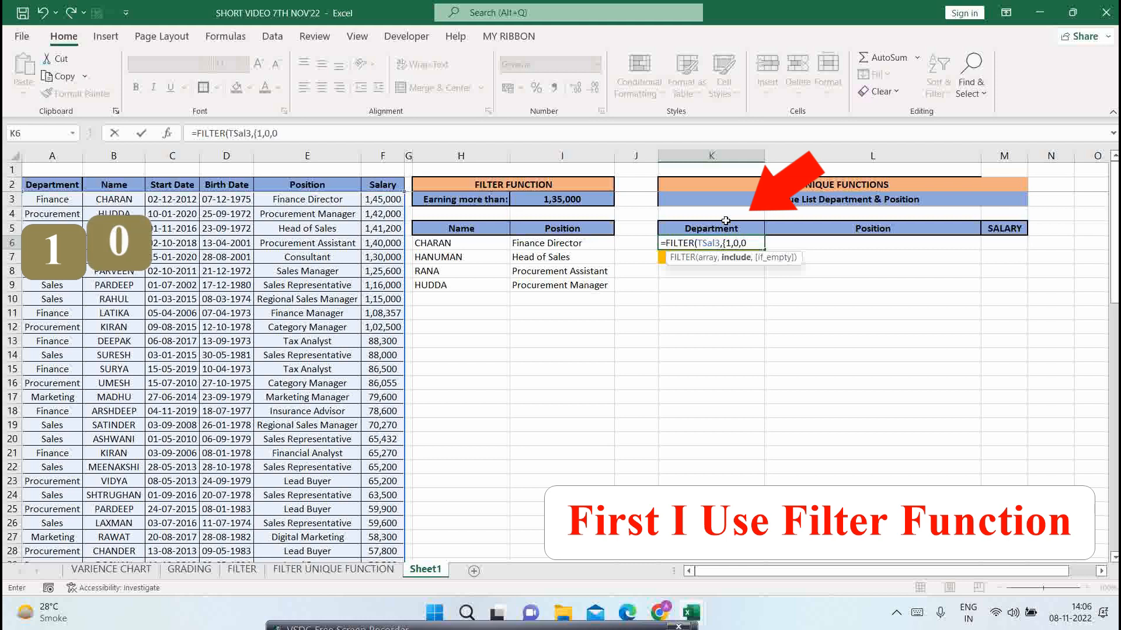
text(,0,1,1)
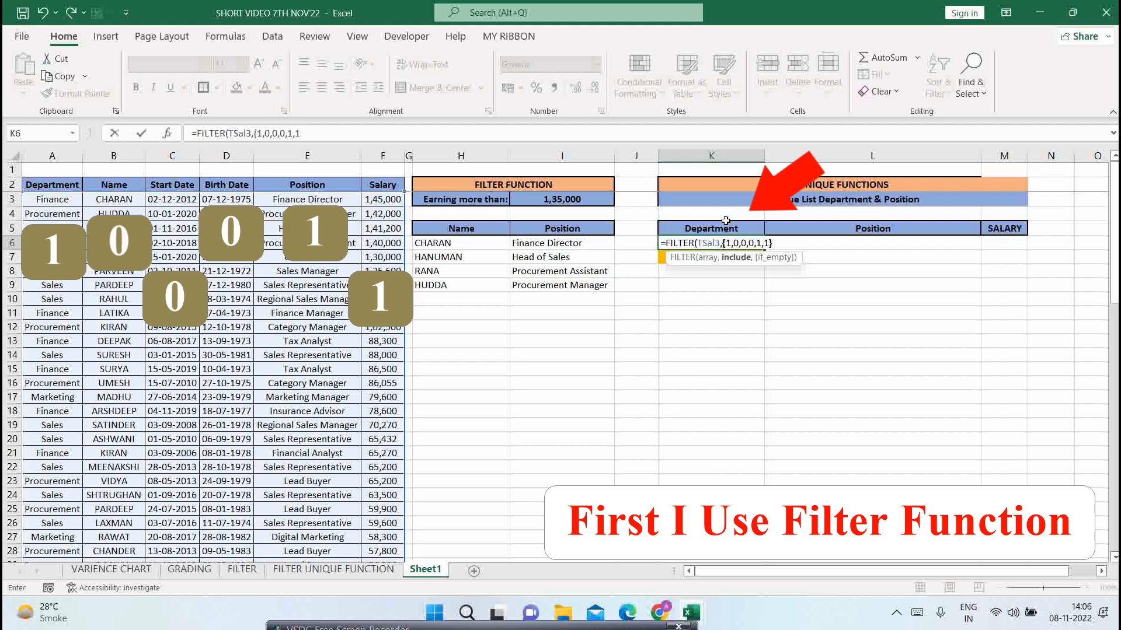
text(}))
key(Return)
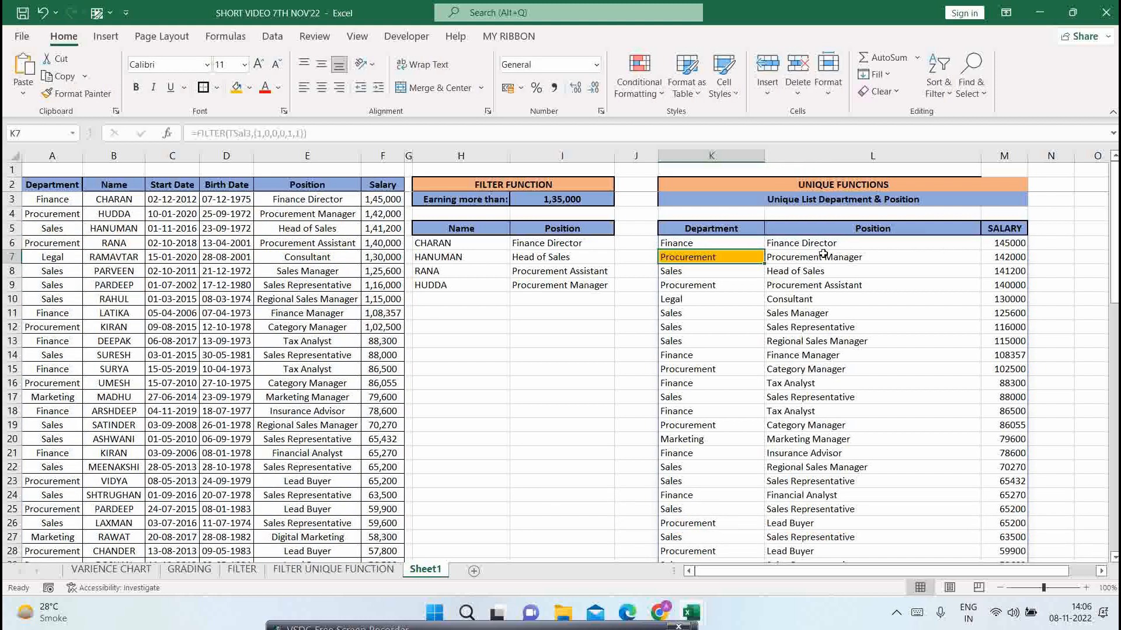
- Wrap the K6 FILTER formula in UNIQUE and select the resulting department entries to check their row count
click(712, 244)
double_click(711, 244)
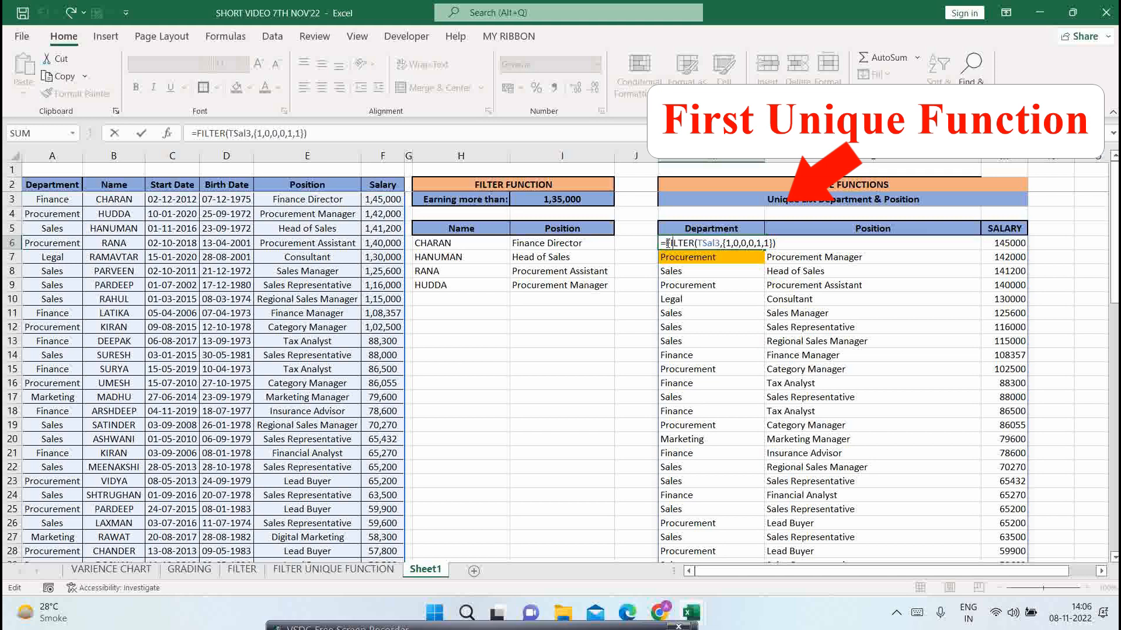
text(UNIQUE()
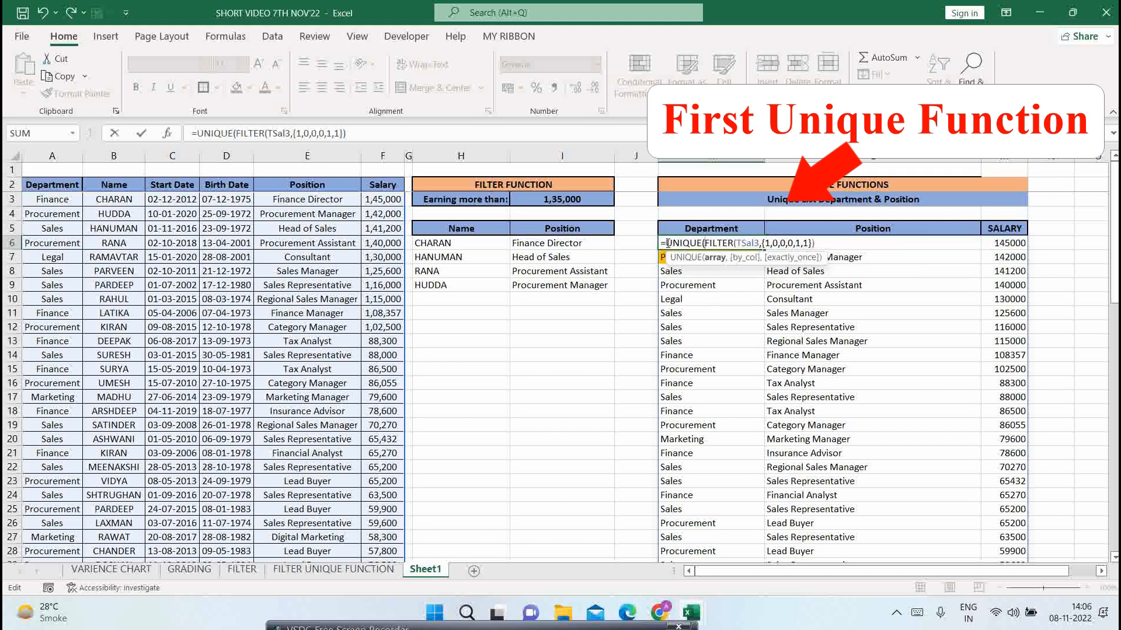
key(Return)
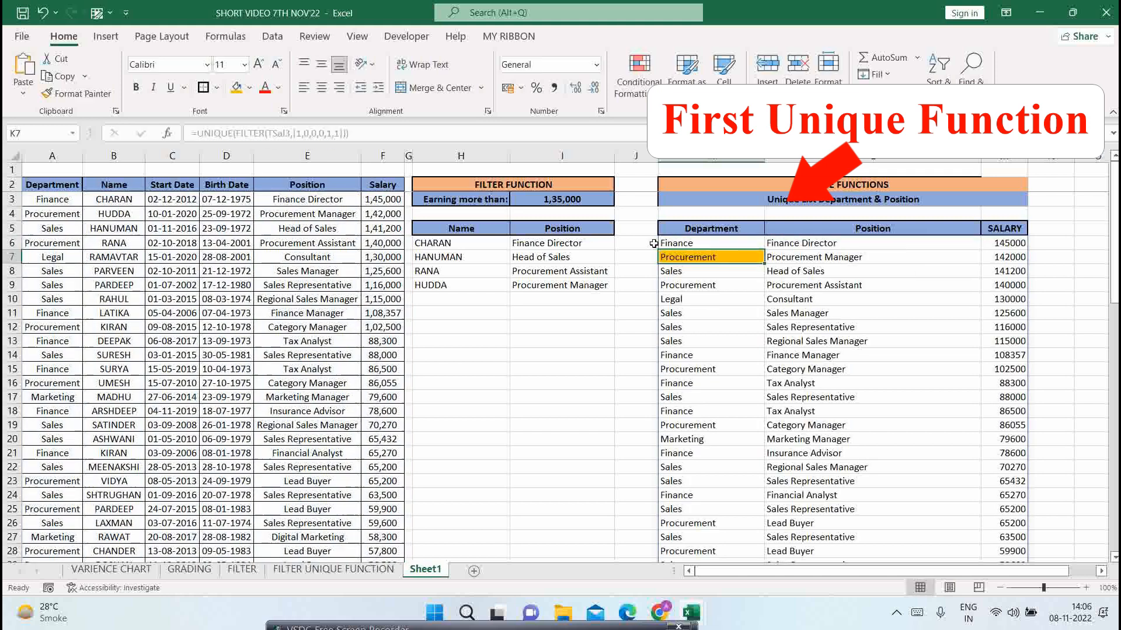
key(ctrl+Down)
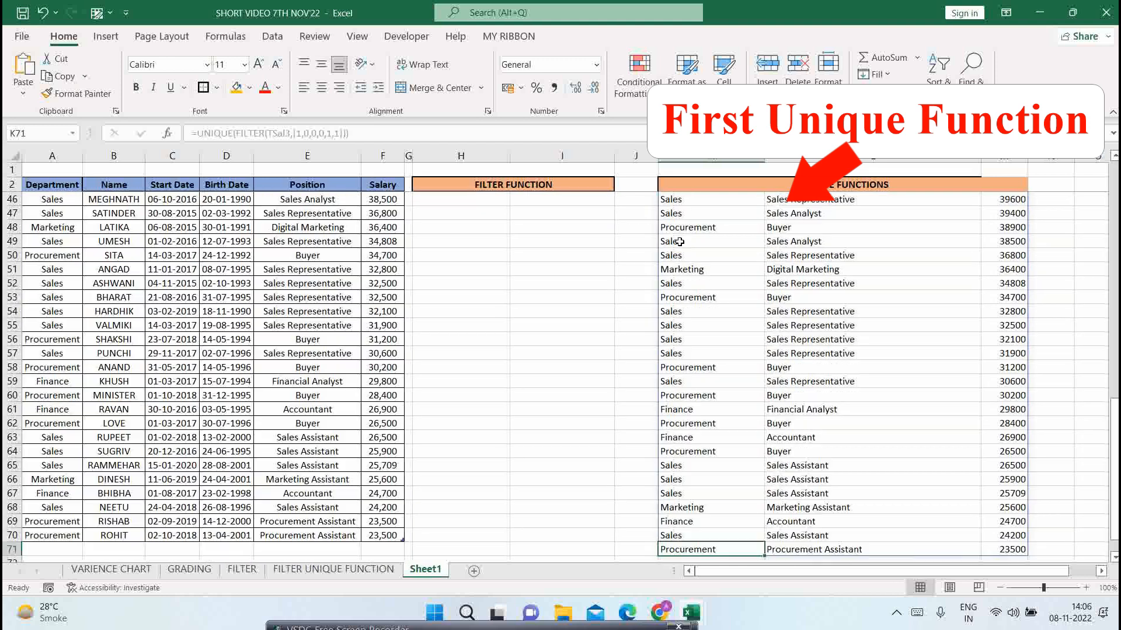
key(ctrl+Up)
key(Down)
key(ctrl+shift+Down)
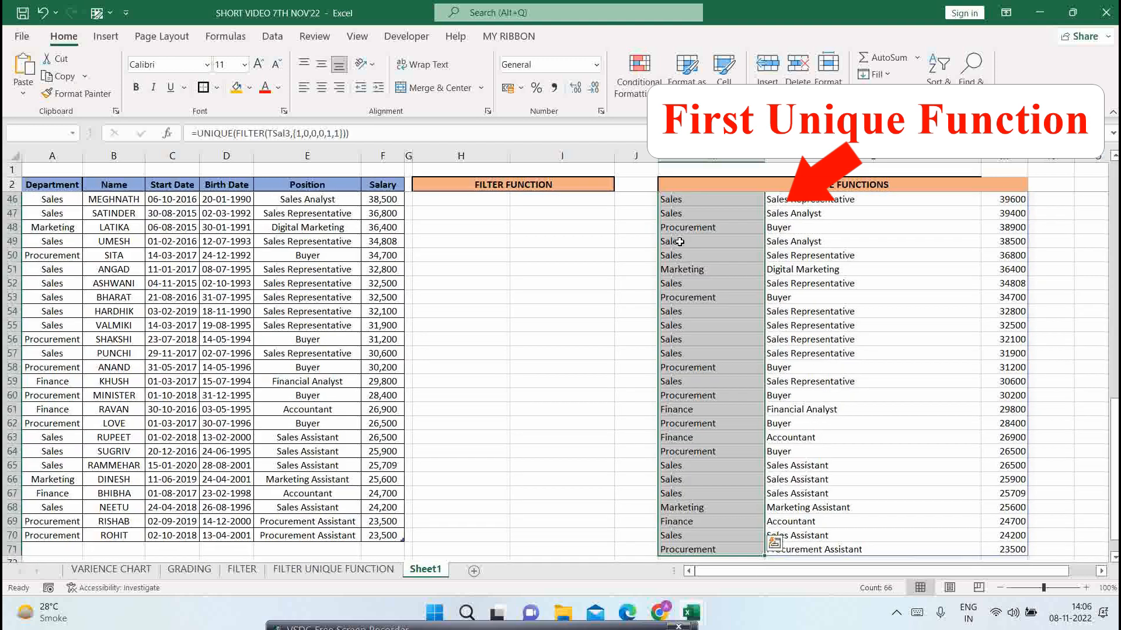
- Remove UNIQUE from the K6 formula, leaving =FILTER(TSal3,{1,0,0,0,1,1}), and select the department entries to compare the row count
key(ctrl+Up)
key(Down)
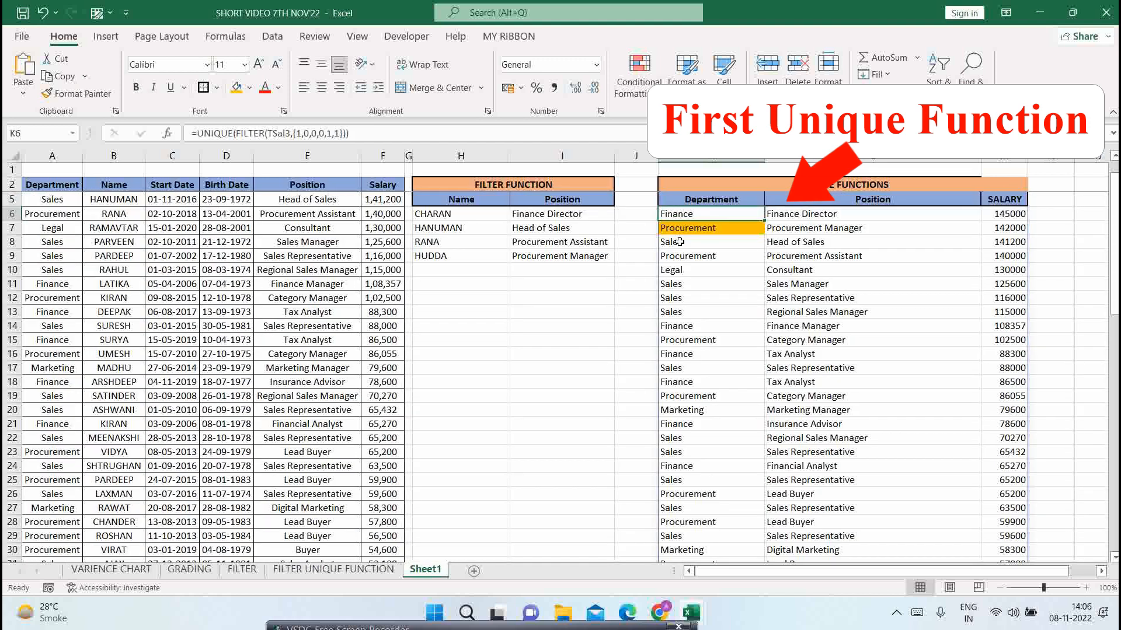
key(F2)
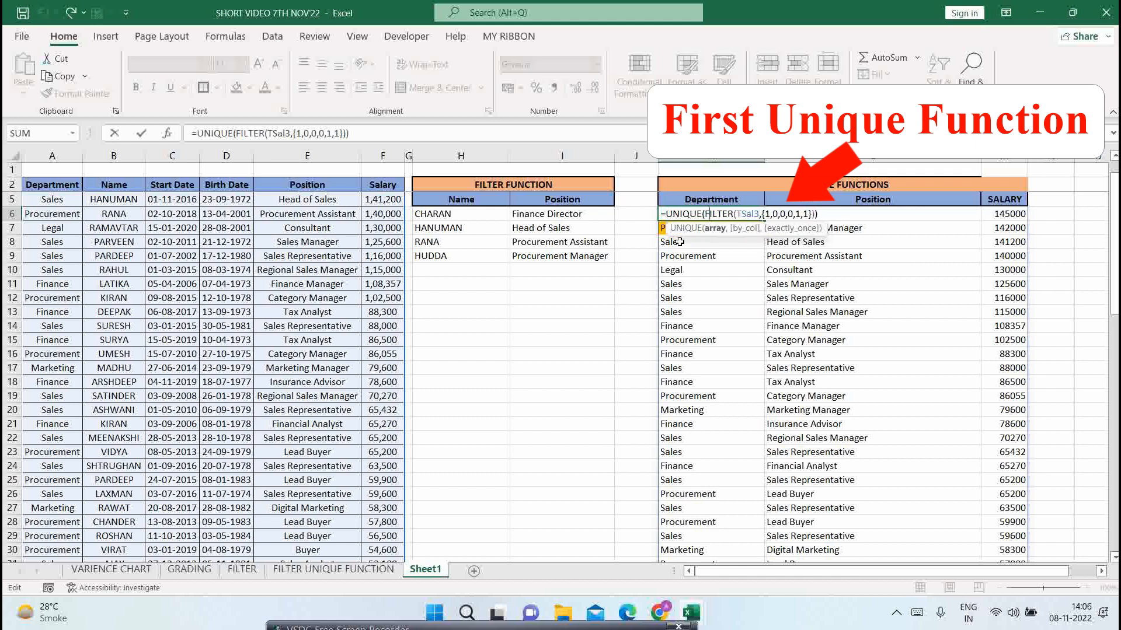
key(BackSpace)
key(BackSpace)
key(BackSpace)
key(BackSpace)
key(BackSpace)
key(BackSpace)
key(BackSpace)
key(BackSpace)
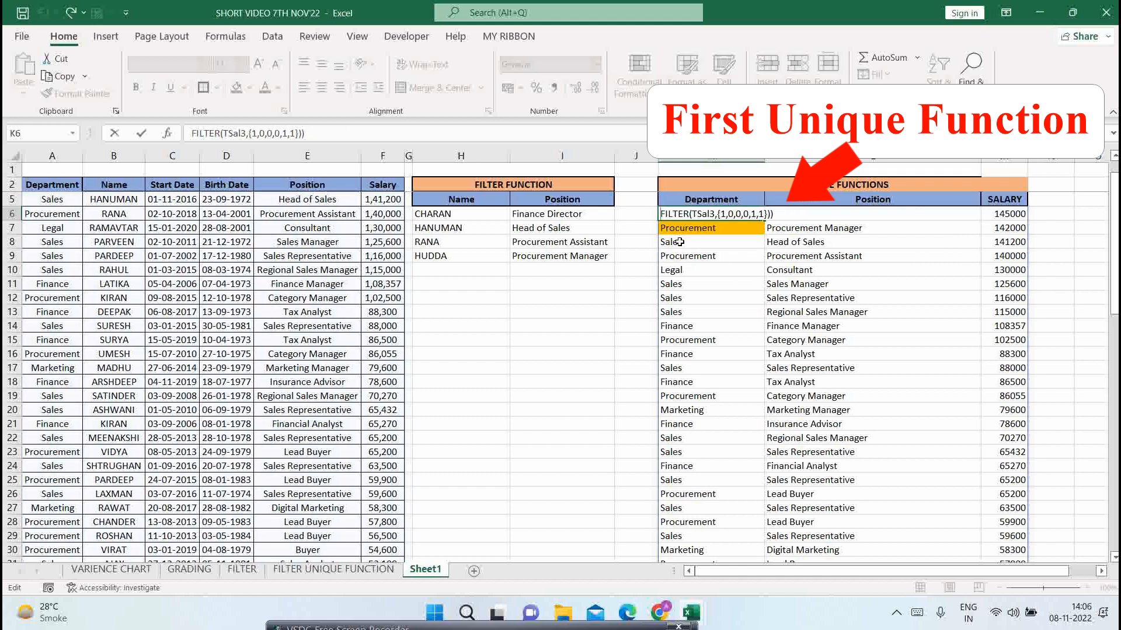
text(=)
key(End)
key(BackSpace)
key(Return)
key(ctrl+shift+Down)
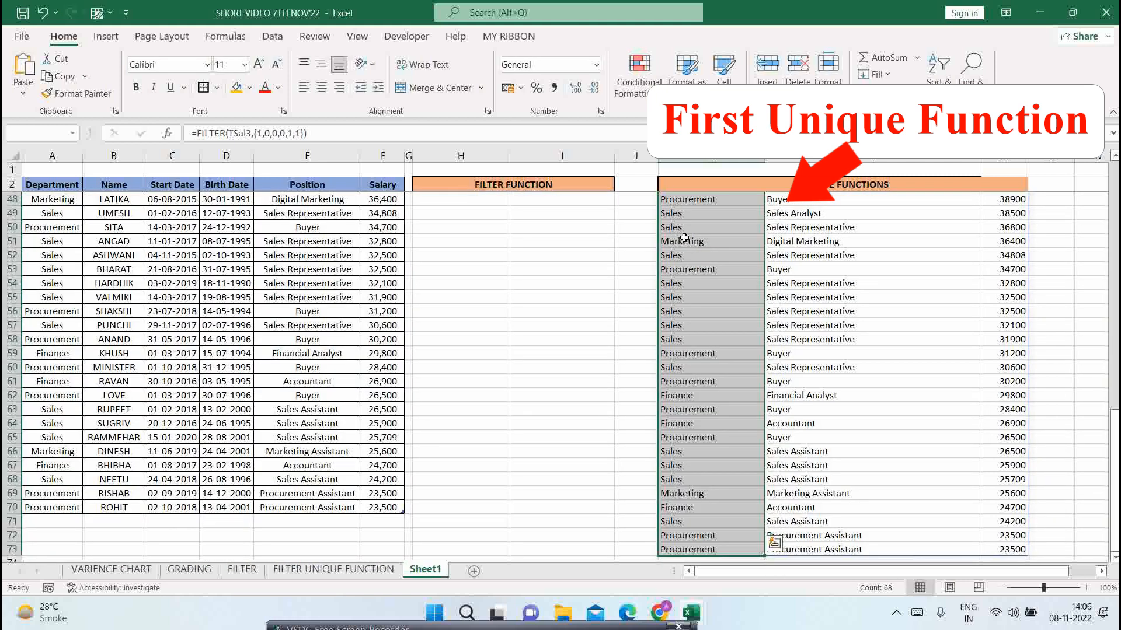
- Wrap the K6 formula in UNIQUE again so it reads =UNIQUE(FILTER(TSal3,{1,0,0,0,1,1}))
key(ctrl+Up)
key(Down)
key(F2)
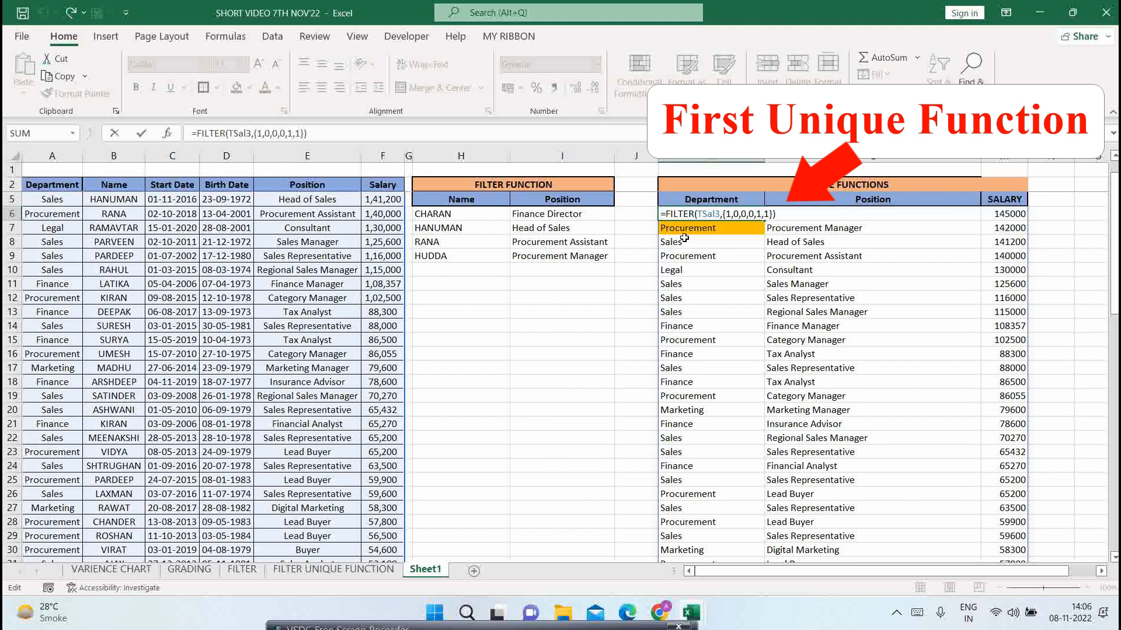
key(Home)
key(Right)
text(UNIQUE()
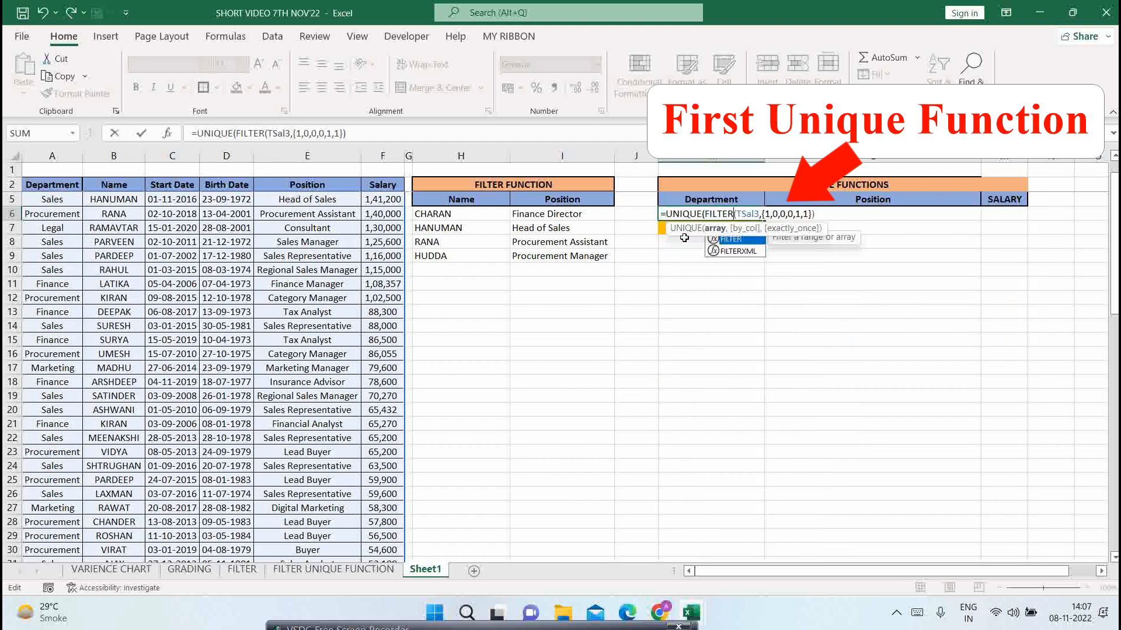
key(End)
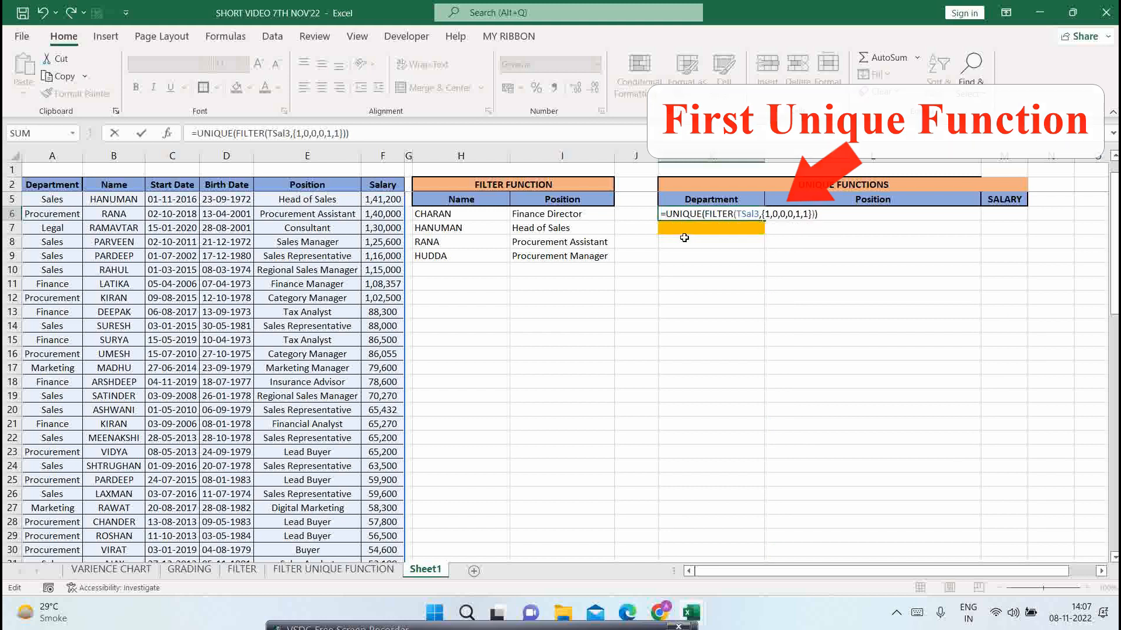
text())
key(Return)
- Wrap the K6 UNIQUE formula in SORT to order the whole list by department
key(Up)
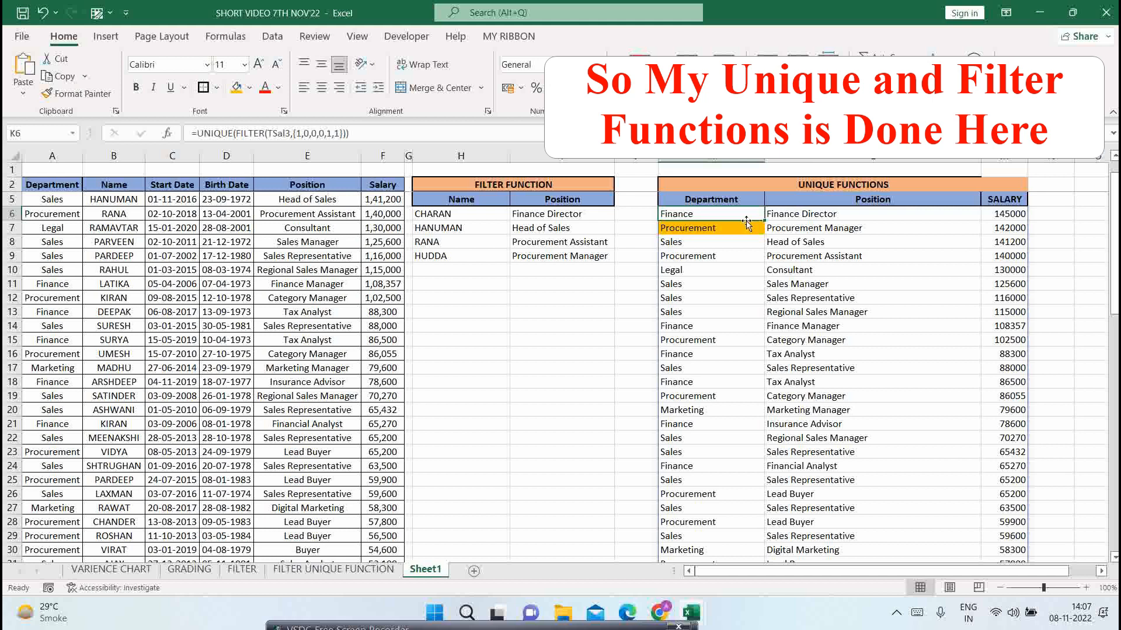
double_click(712, 215)
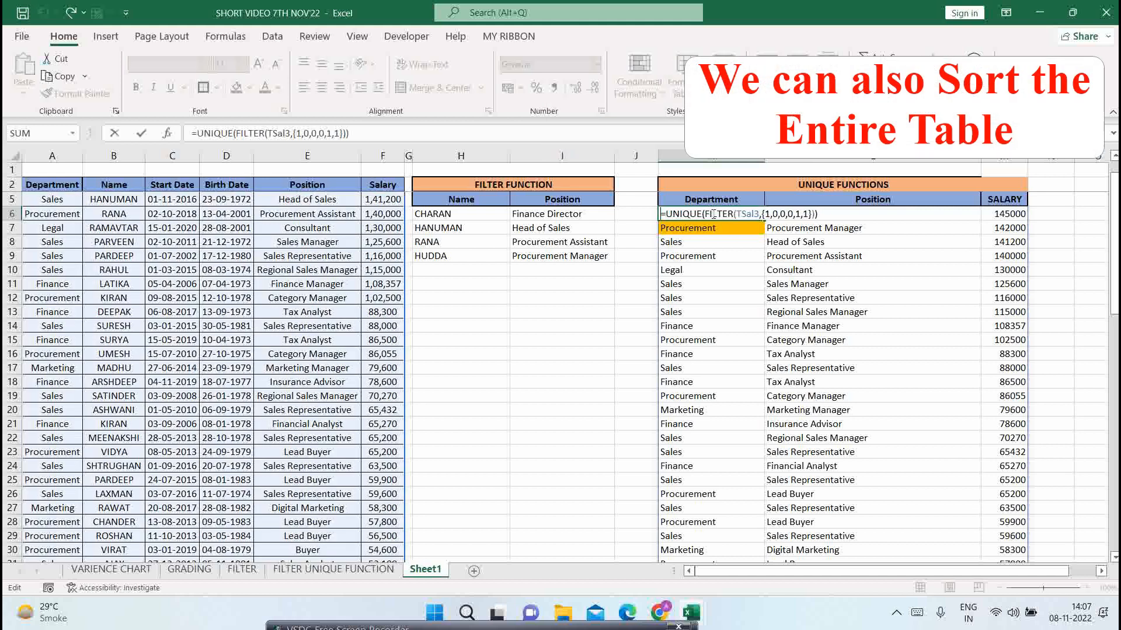
text(SORT()
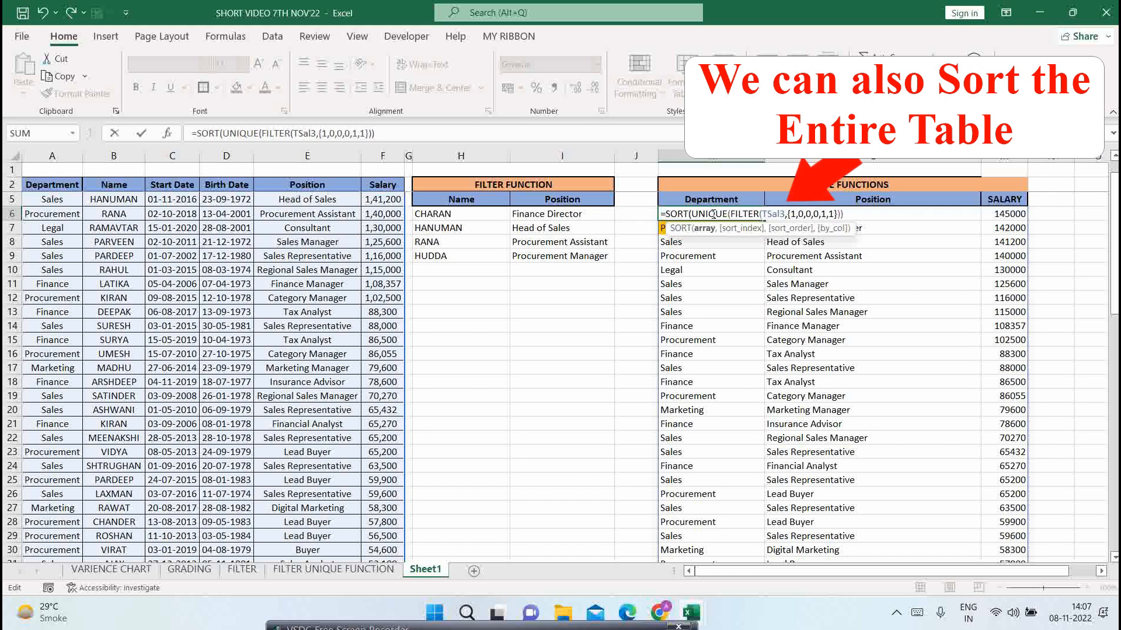
text())
key(Return)
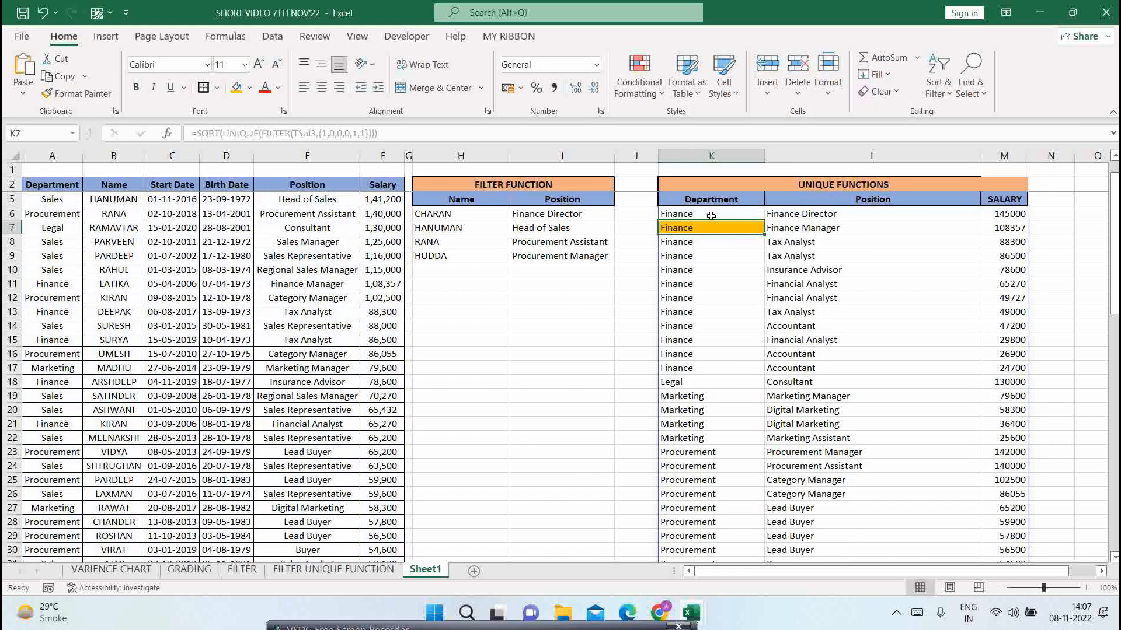
- Add sort index 2 to the SORT formula in K6 so the unique list is ordered by position
click(711, 216)
key(F2)
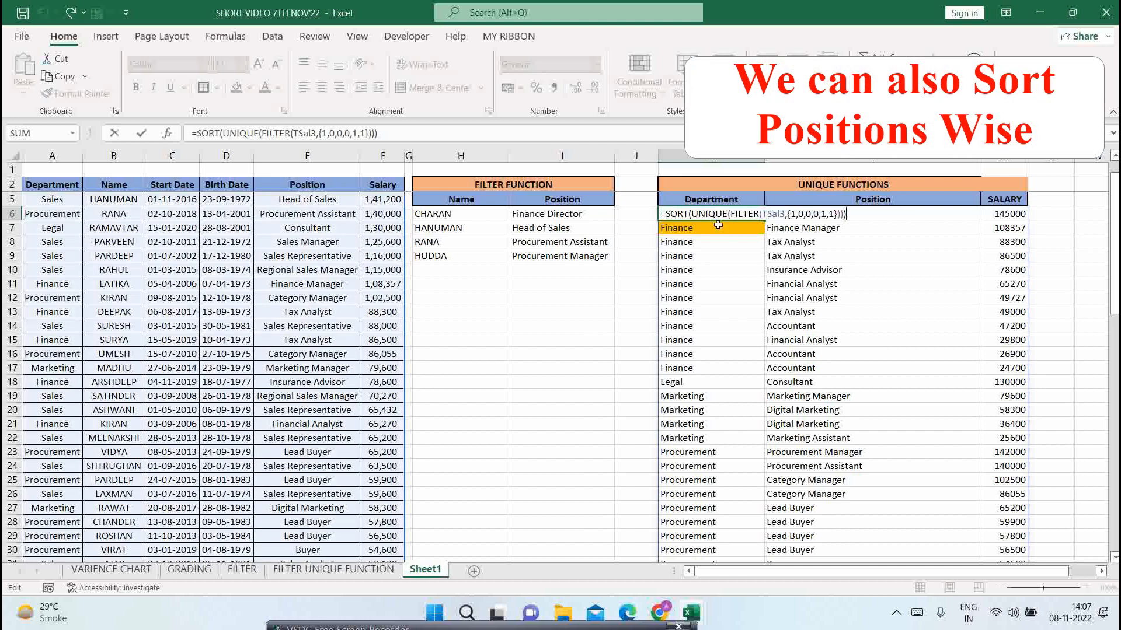
key(Left)
text(,2)
key(Right)
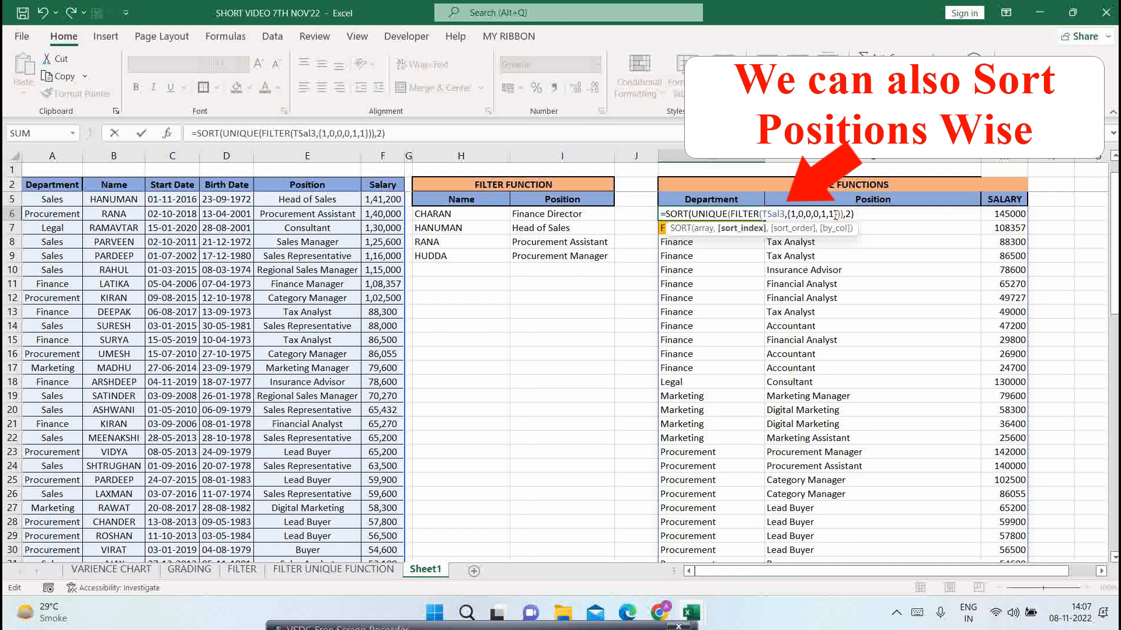
key(Return)
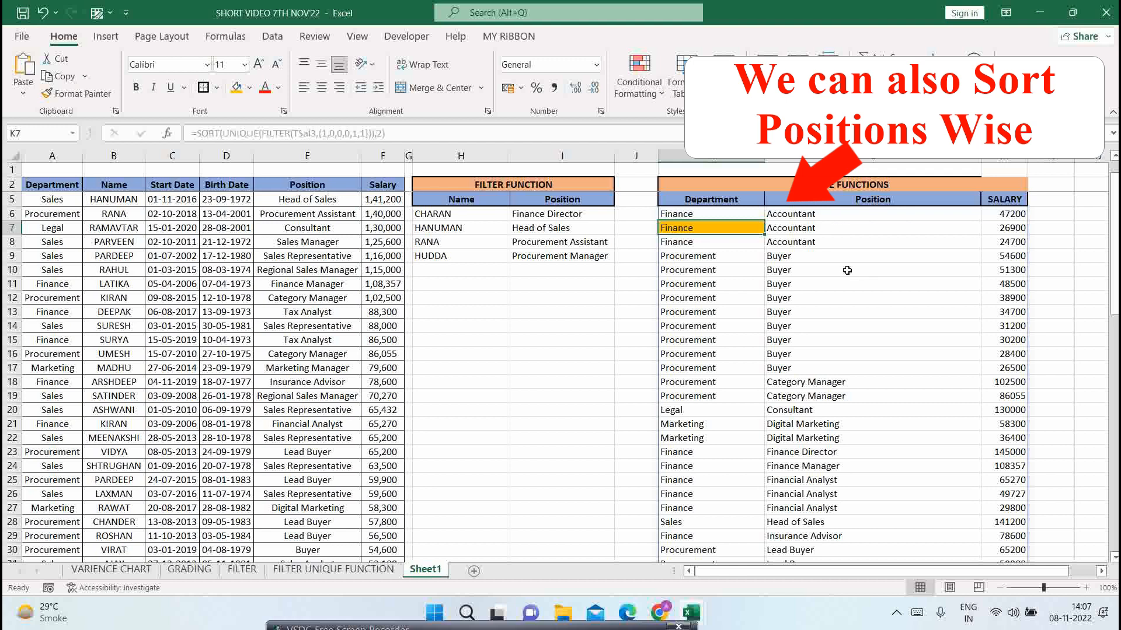
- Change the K6 SORT arguments to 3,-1 so the unique list is ordered by salary, descending
double_click(744, 214)
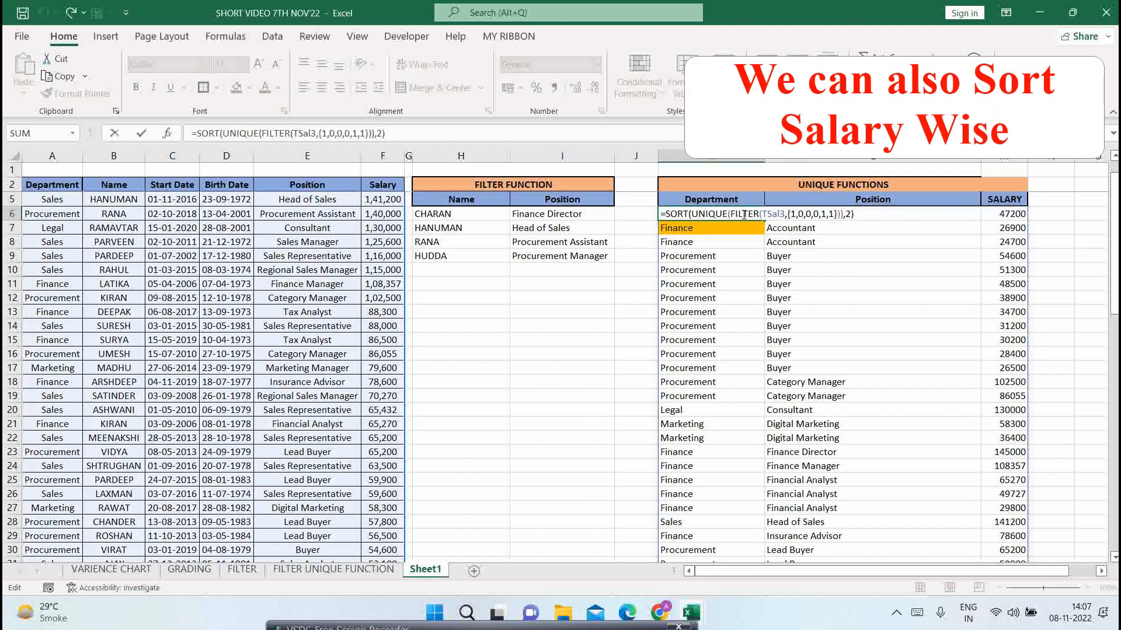
key(Left)
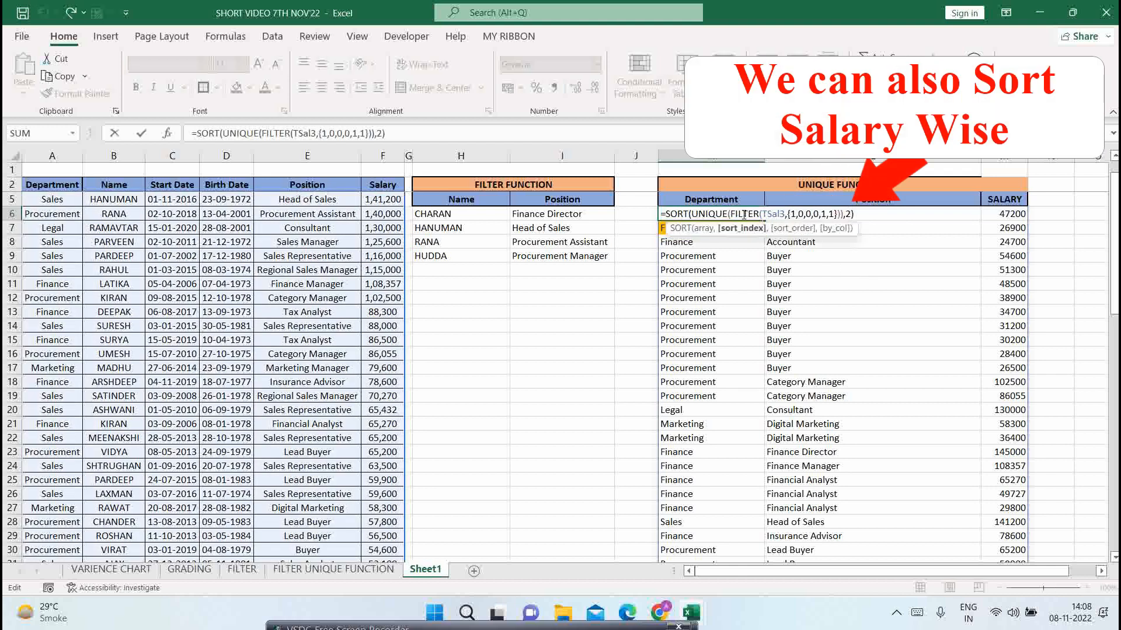
key(BackSpace)
text(3,)
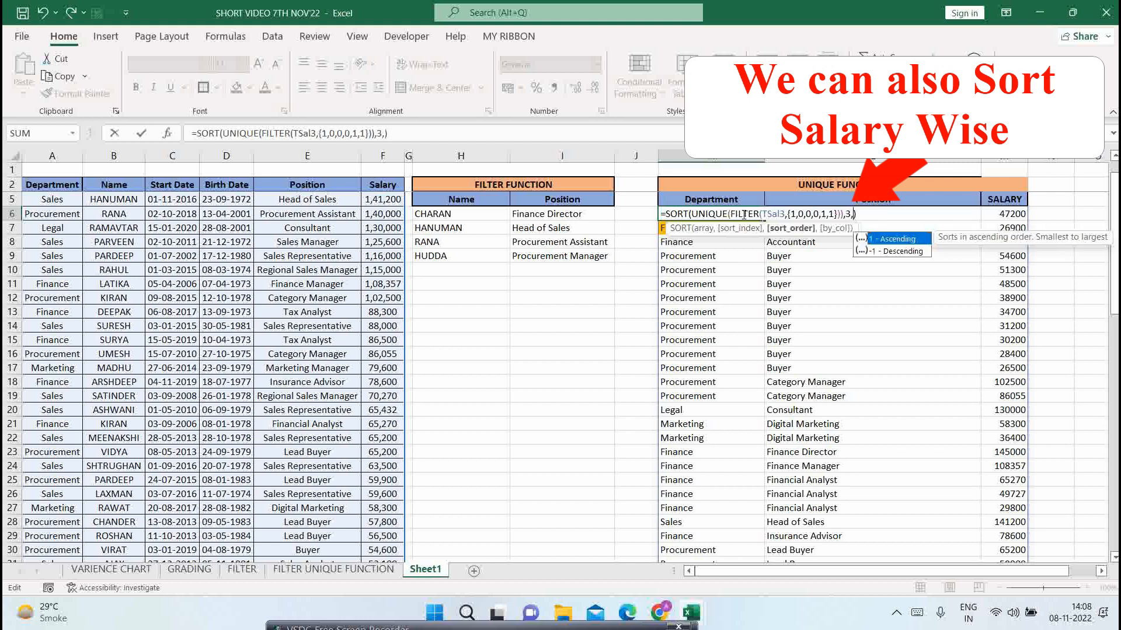
key(Down)
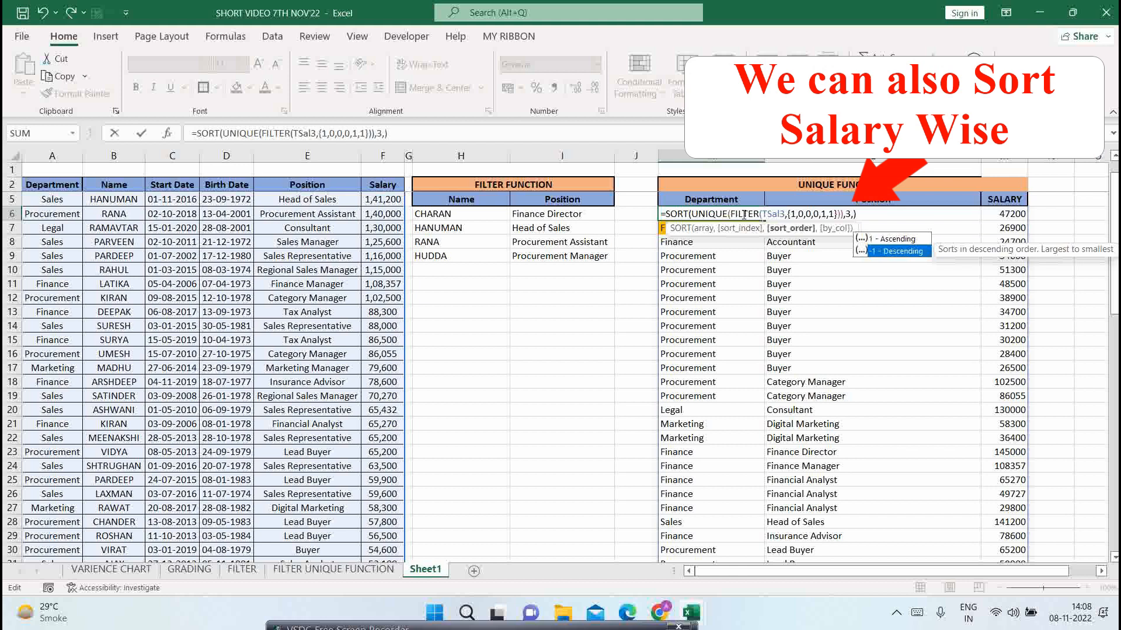
key(Tab)
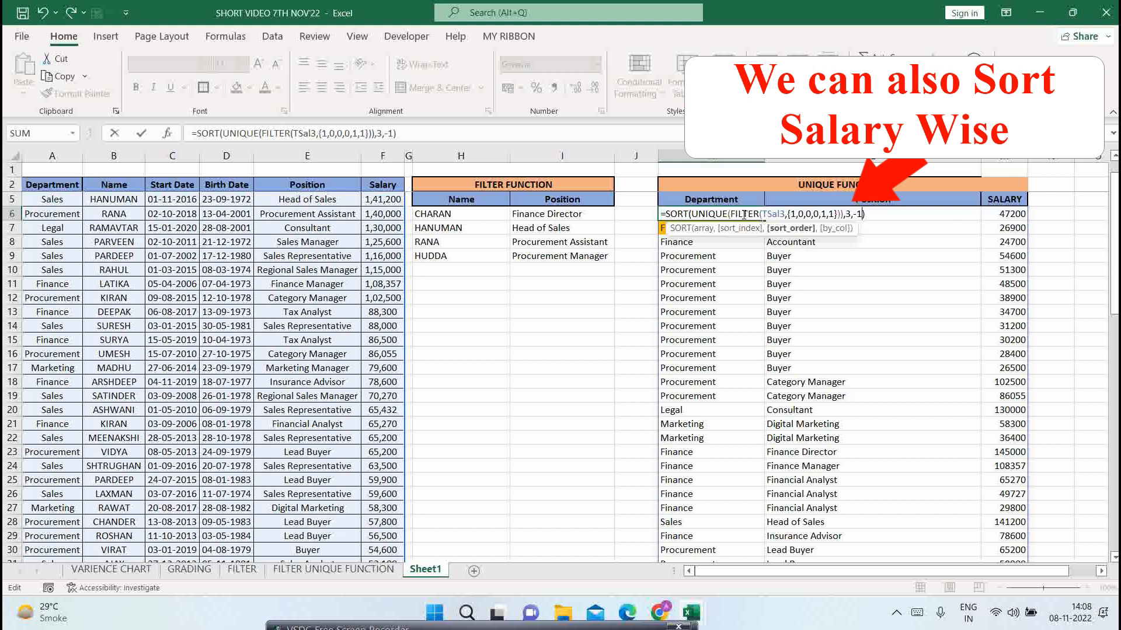
key(Return)
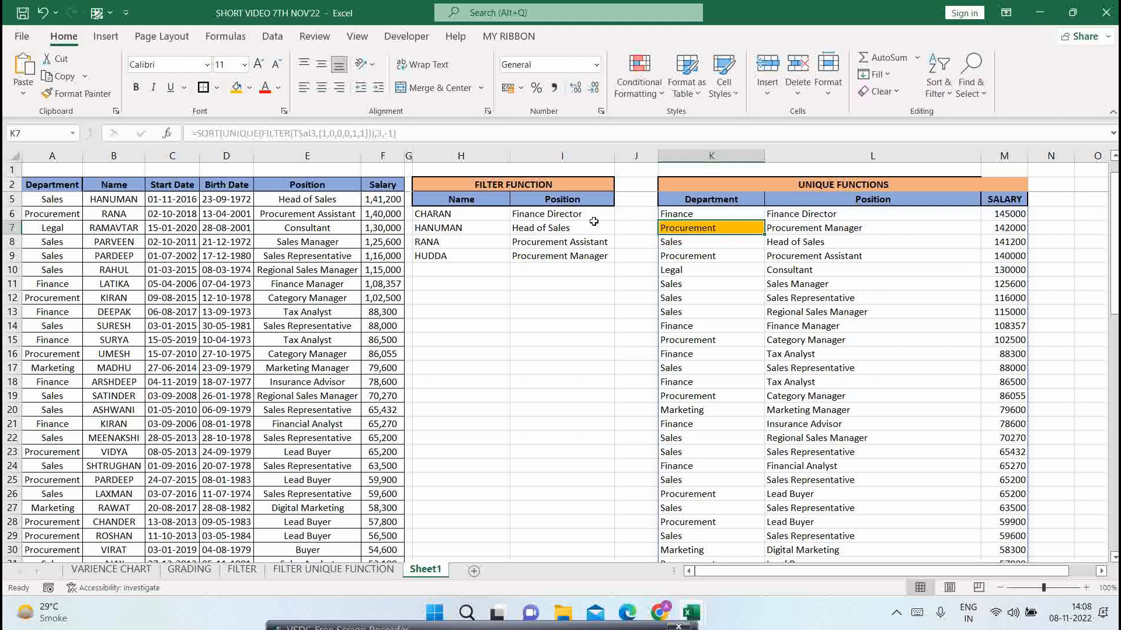
- Enter =FILTER(TSal3[[Name]:[Position]],{1,0,0,1}) in H12 to list every employee's name and position
scroll(673, 229, up, 1)
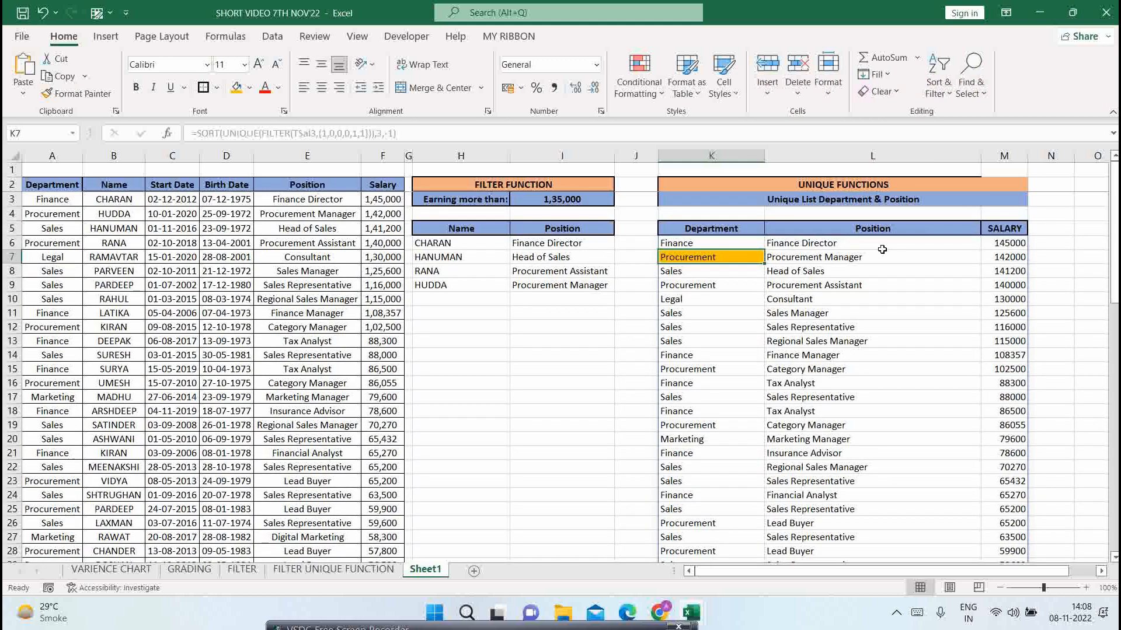
click(469, 338)
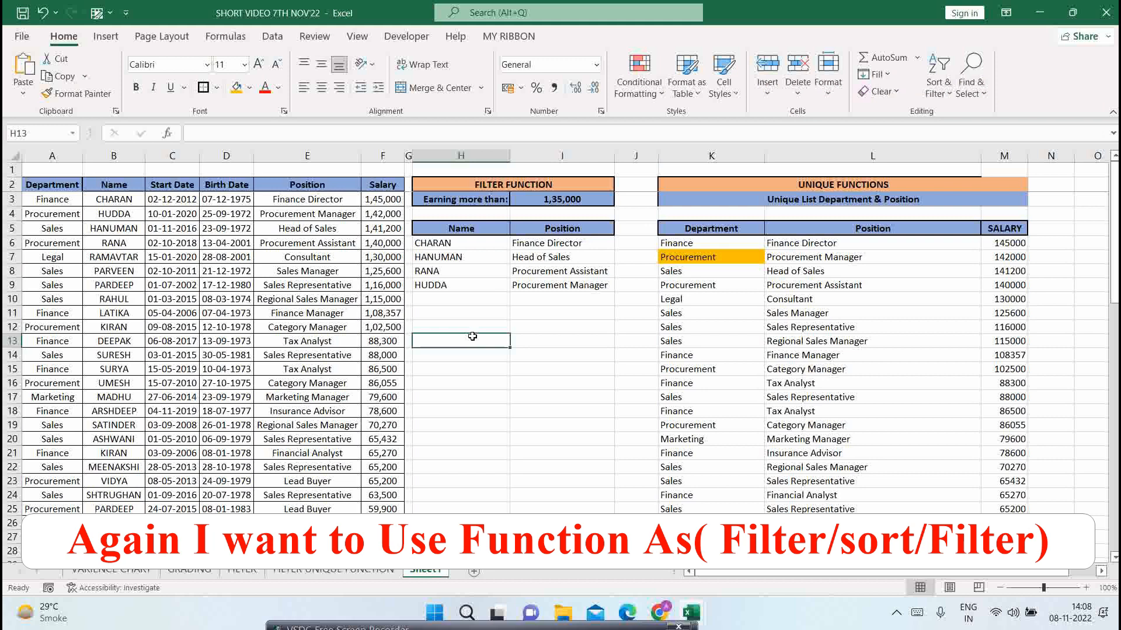
click(478, 244)
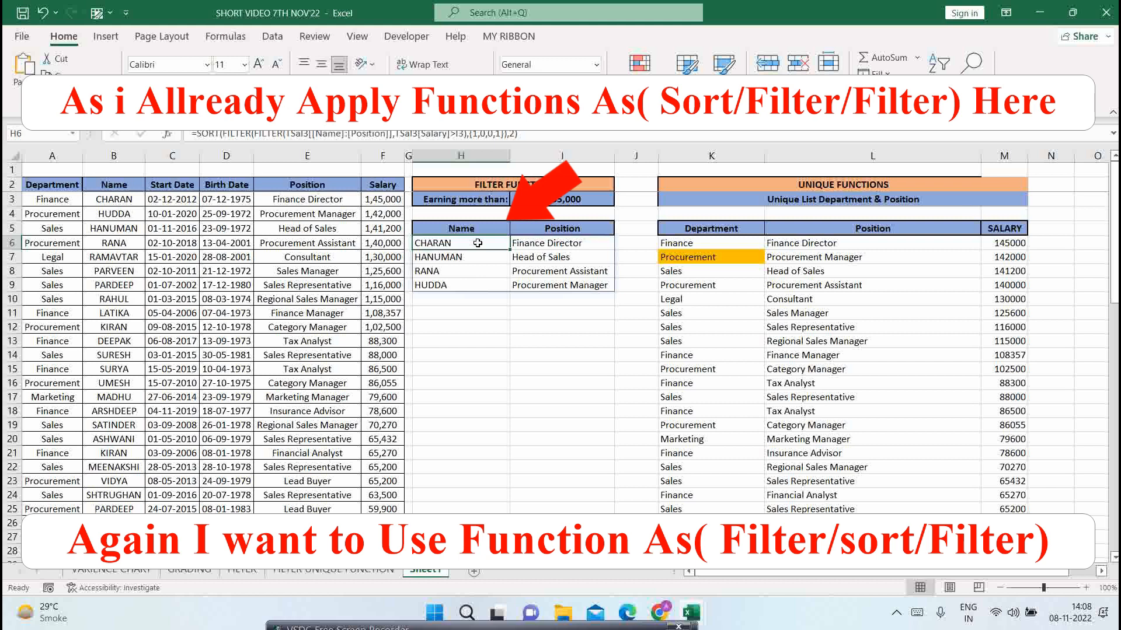
click(457, 326)
text(=FILTER()
click(106, 201)
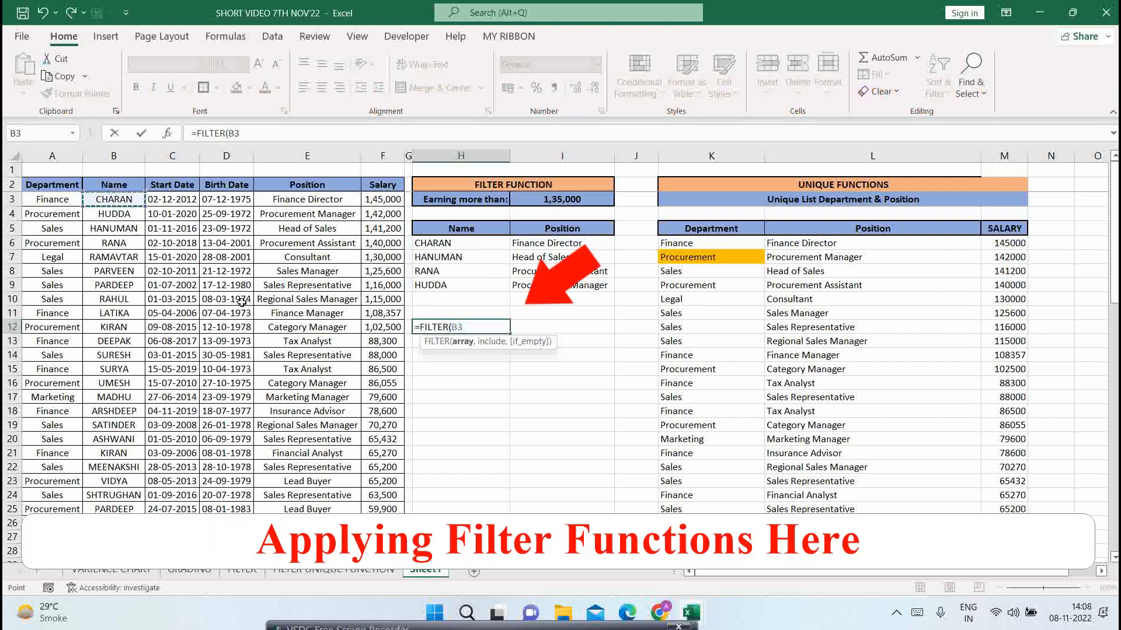
scroll(327, 323, down, 6)
scroll(327, 323, down, 10)
shift+click(346, 466)
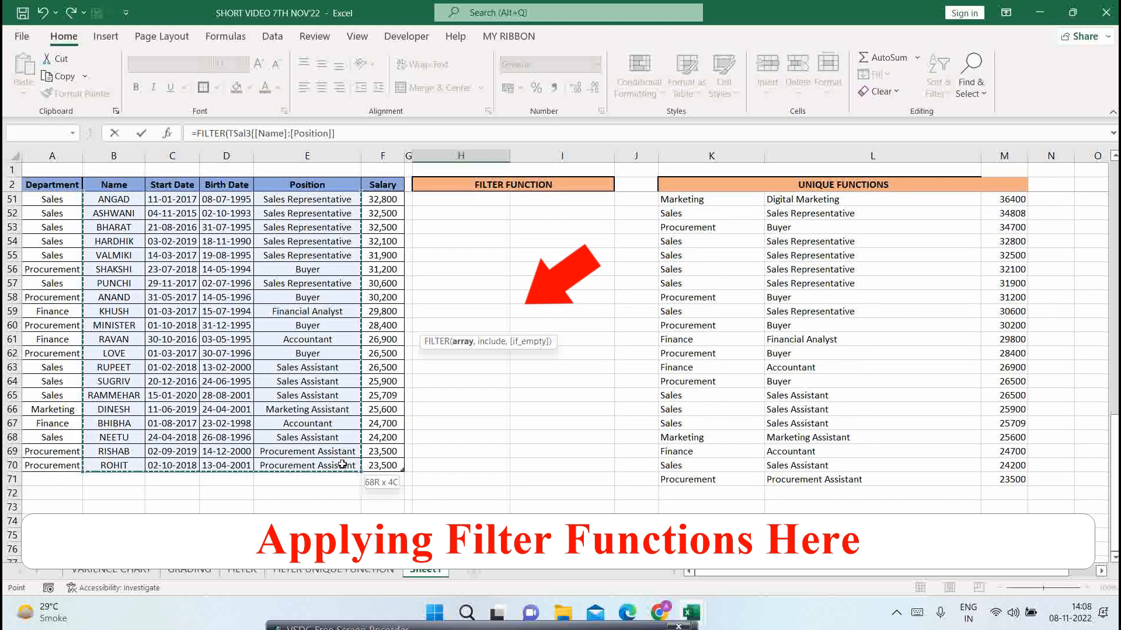
text(,)
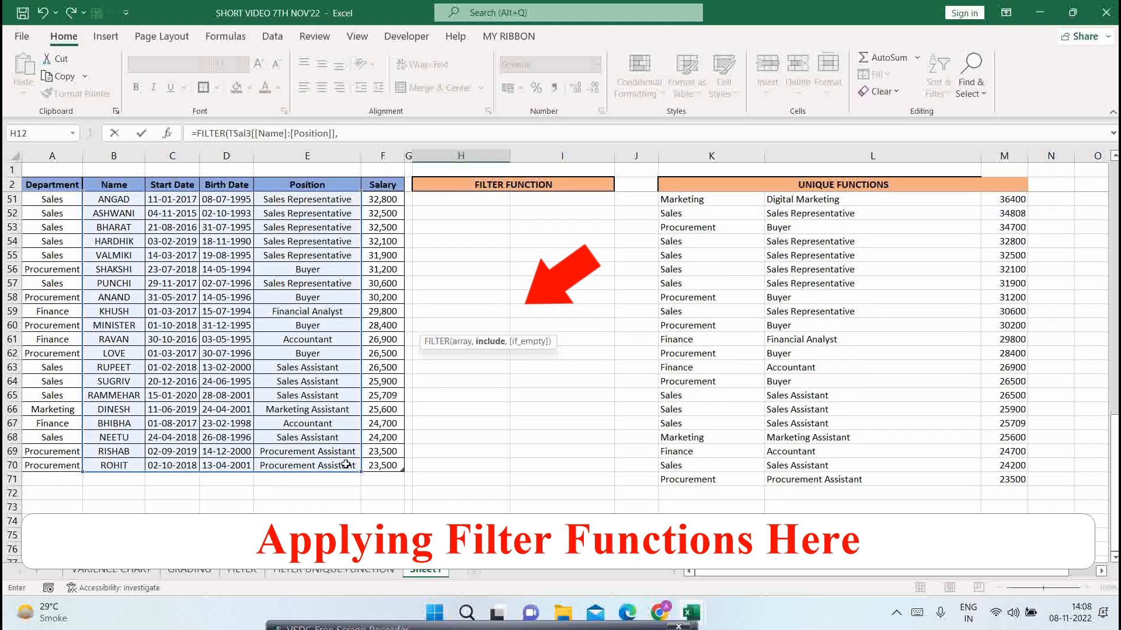
scroll(405, 476, up, 16)
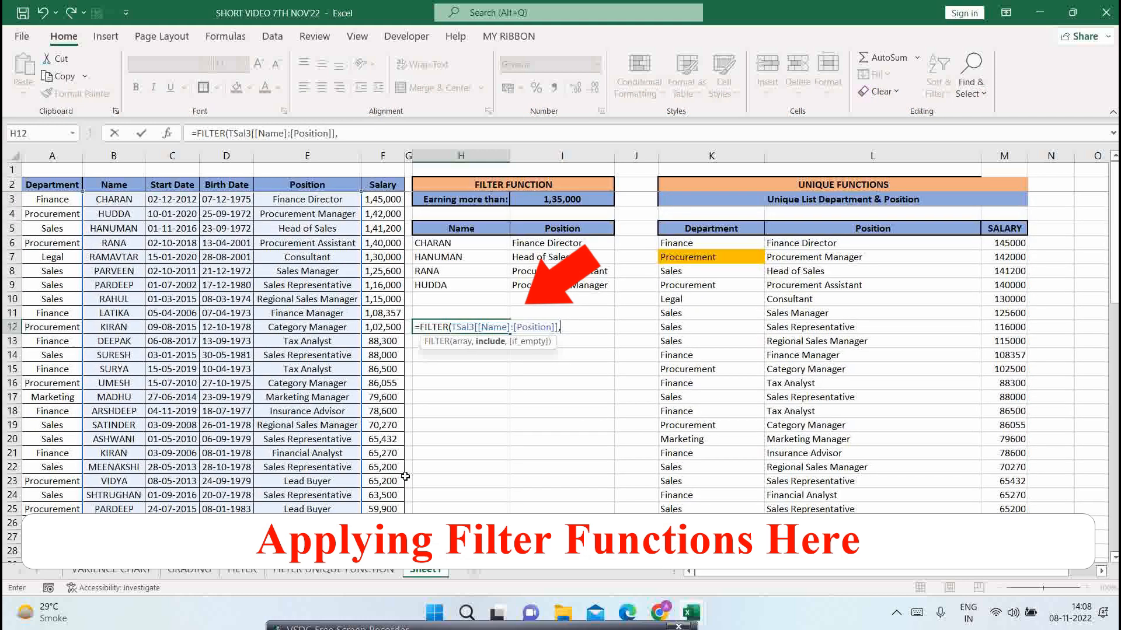
click(385, 199)
key(BackSpace)
key(BackSpace)
text({1,0,0,1})
key(Return)
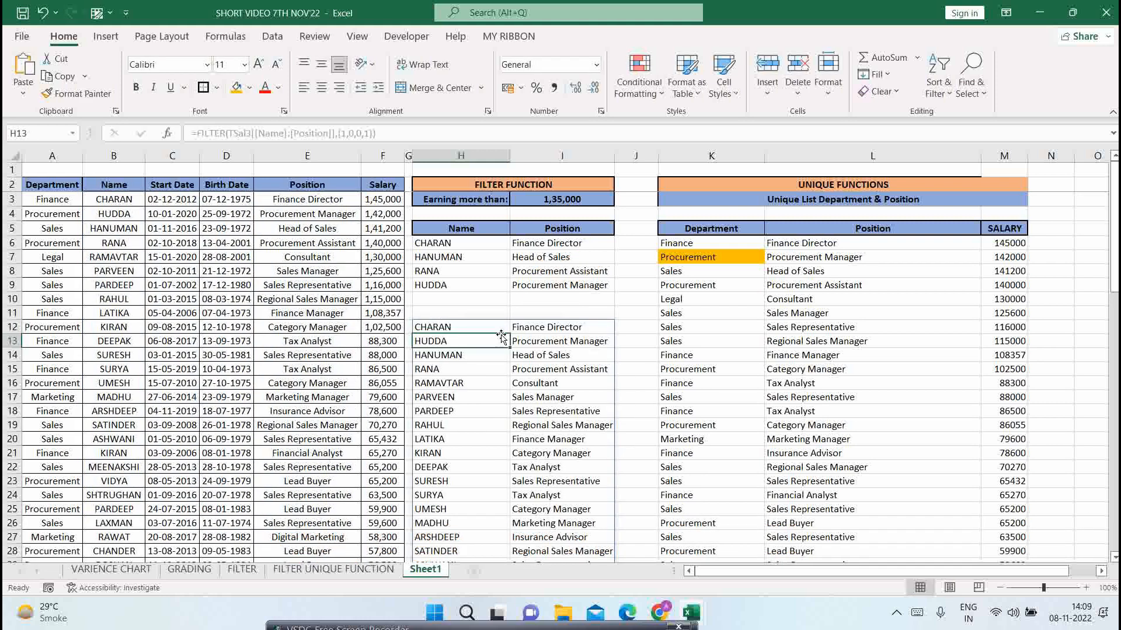
- Wrap the H12 FILTER formula in SORT to order the list by name
double_click(468, 330)
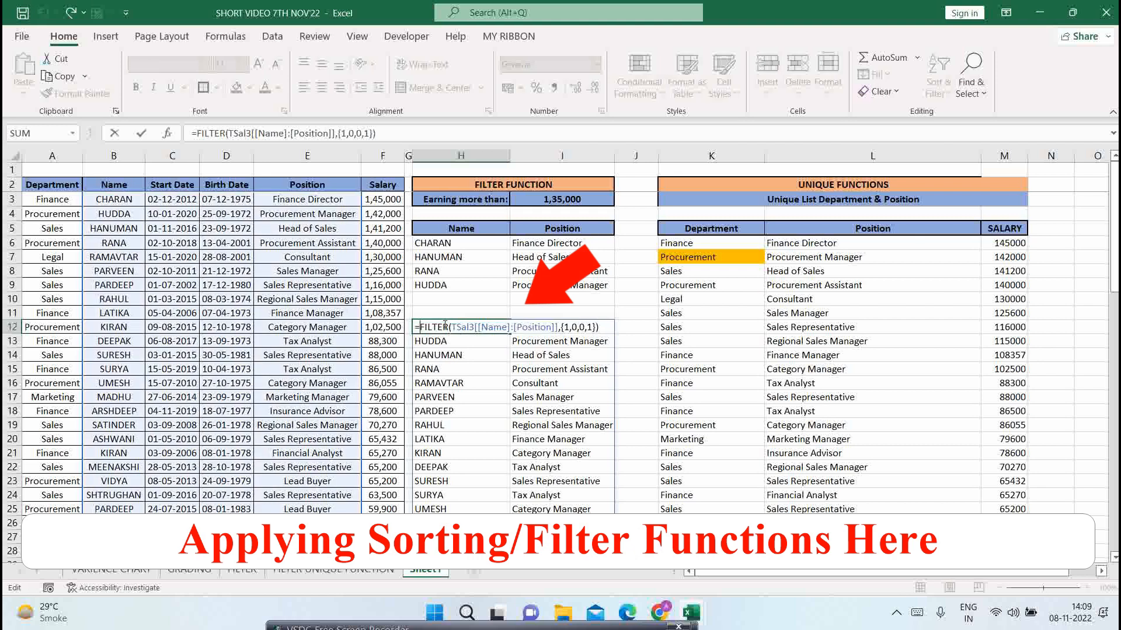
text(SORT()
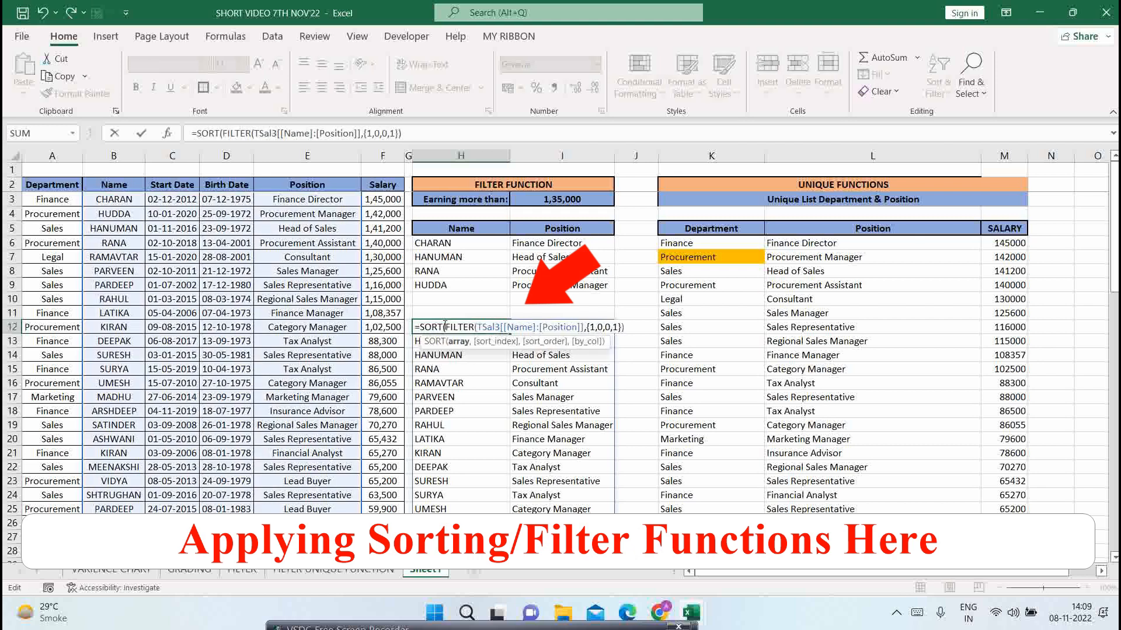
text())
key(ctrl+Return)
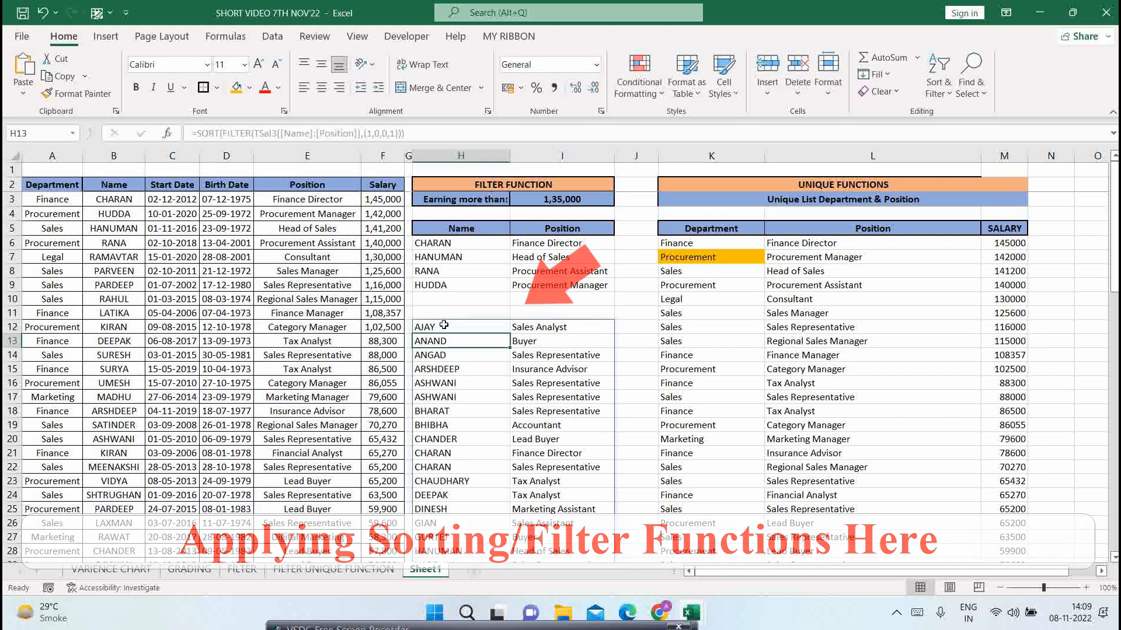
- Wrap the H12 SORT formula in an outer FILTER with the condition TSal3[Salary]>I3
double_click(443, 325)
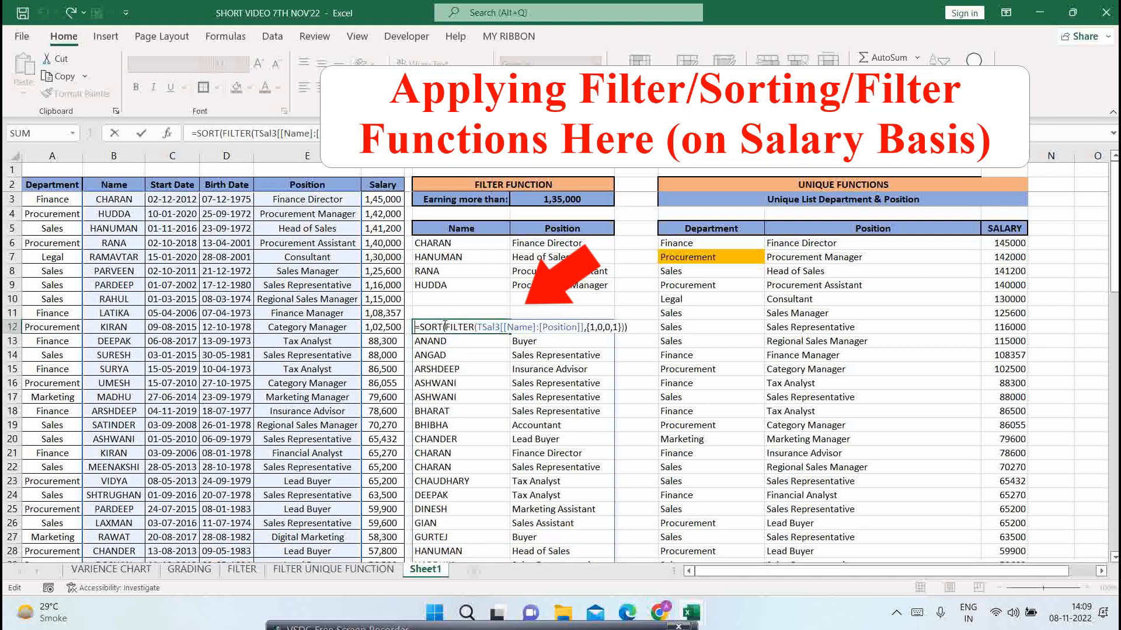
text(FILTER()
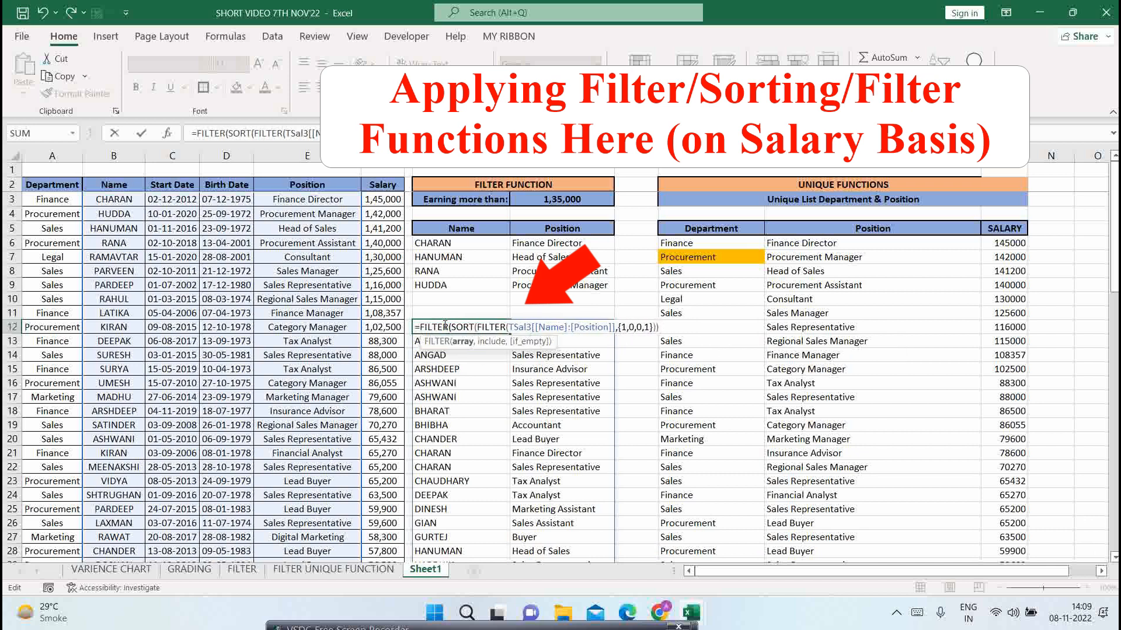
key(End)
text(,)
click(388, 213)
click(388, 205)
key(ctrl+shift+Down)
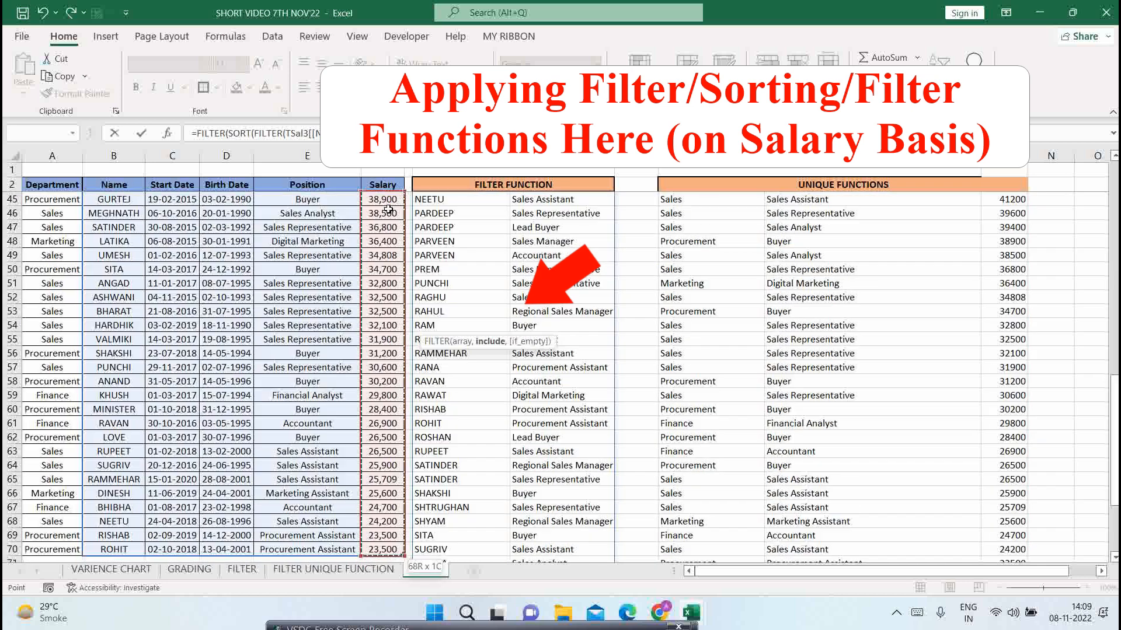
text(>)
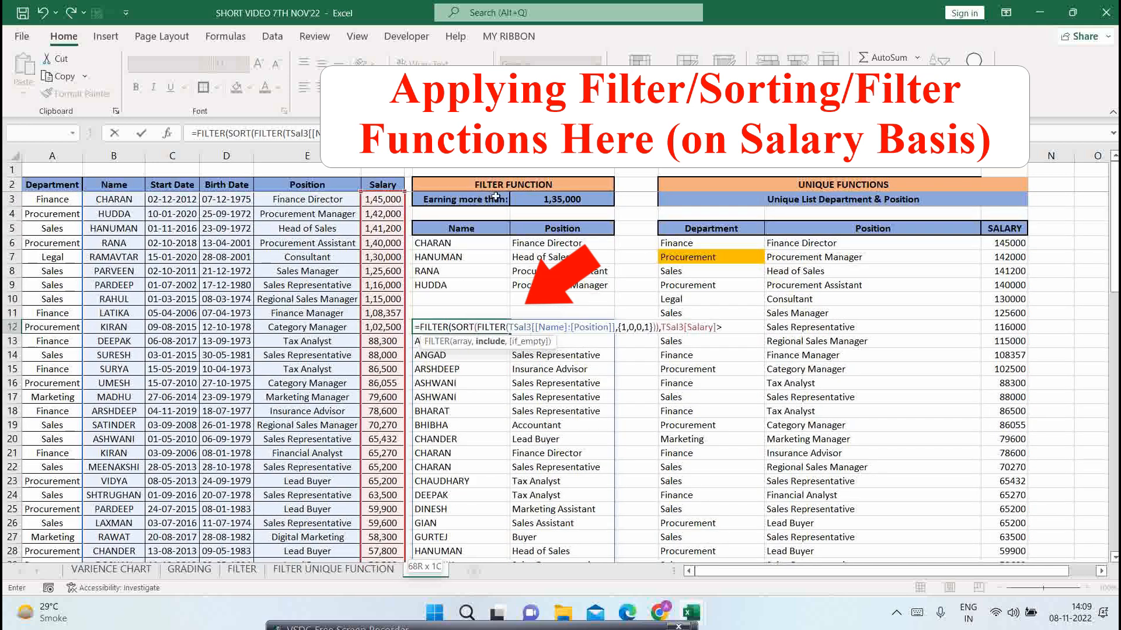
click(589, 201)
text())
key(ctrl+Return)
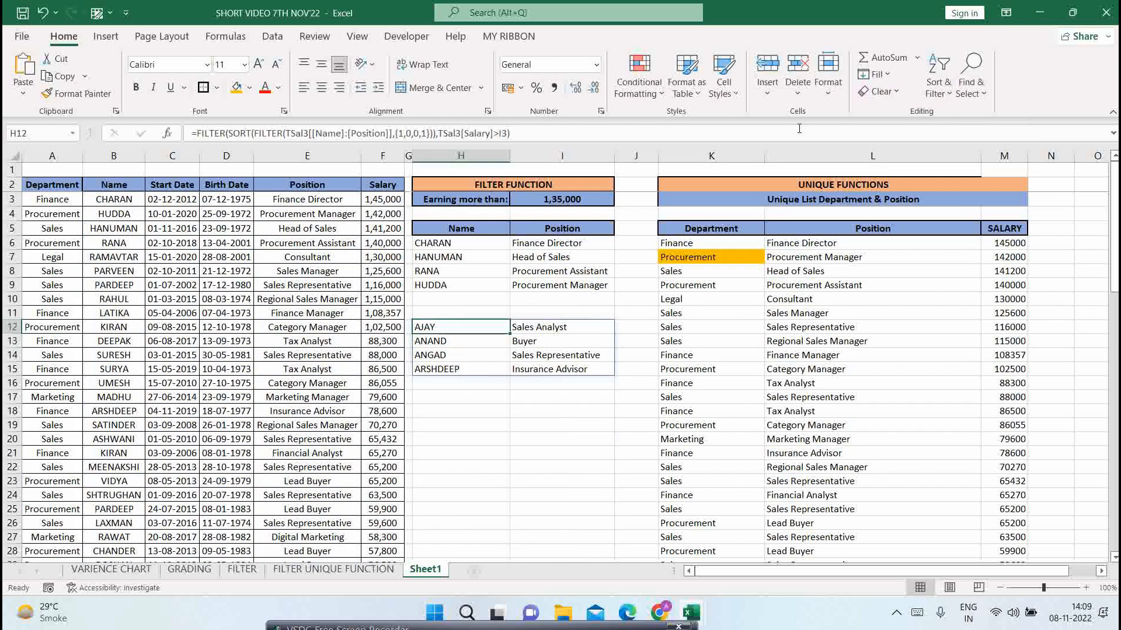
- Set the salary threshold in I3 to 100000
click(581, 199)
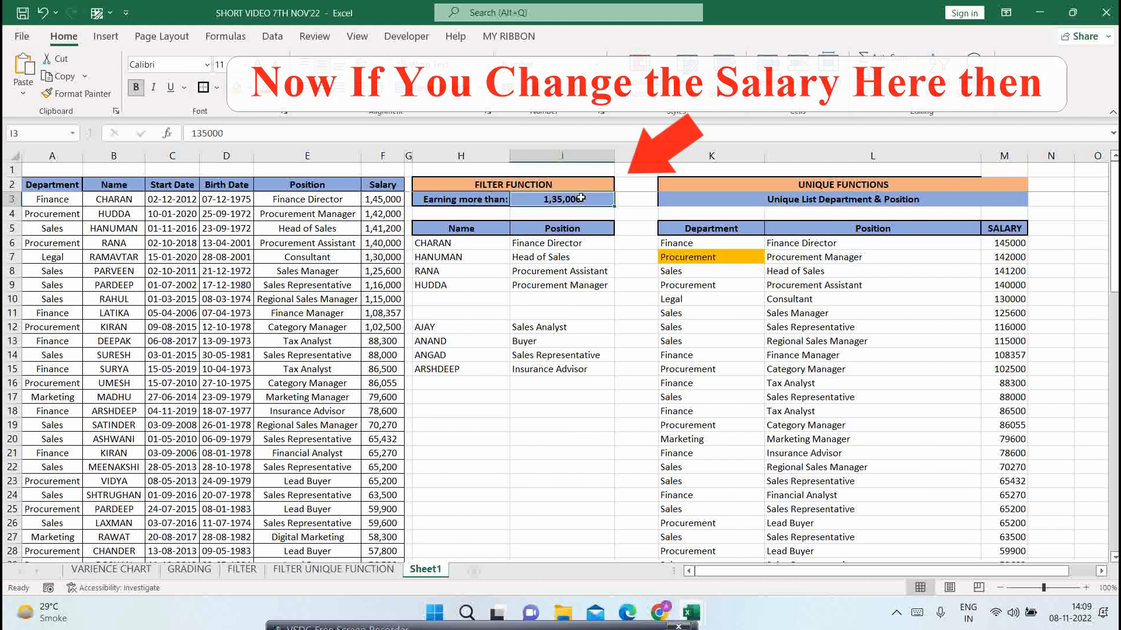
text(100000)
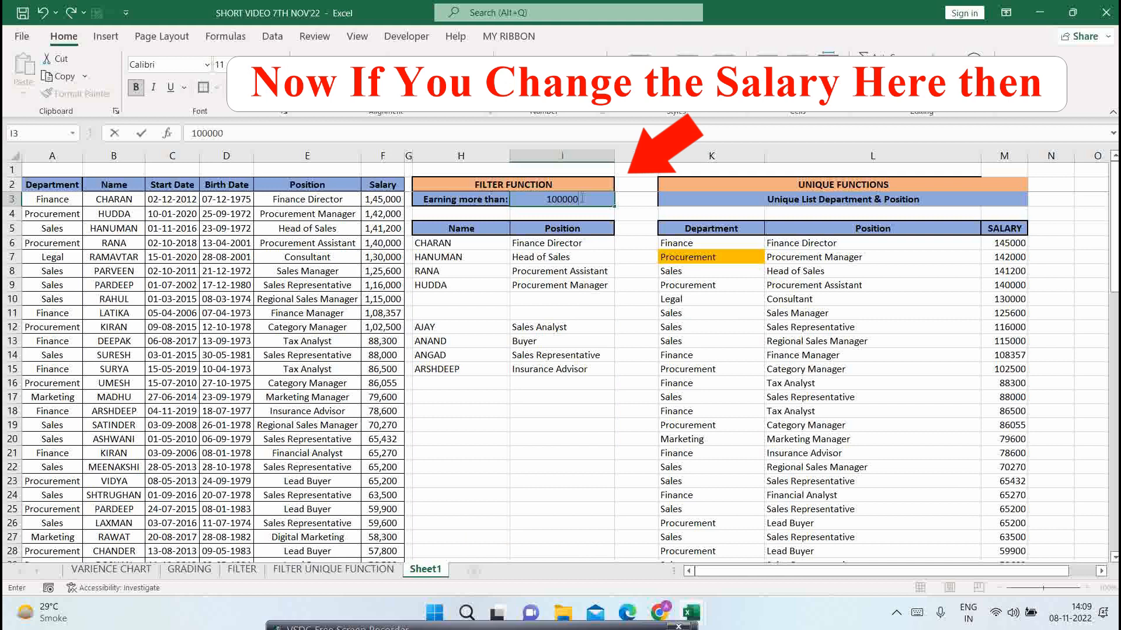
key(Return)
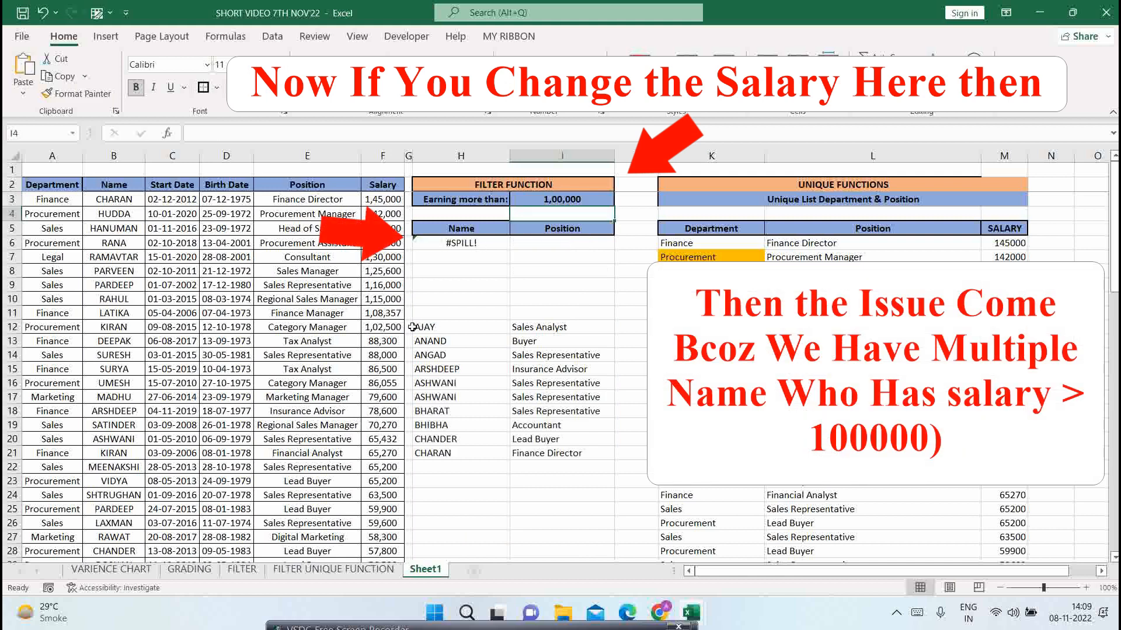
- Move the spilled name and position list from H12 down to H20 to free space below the H6 formula
click(439, 328)
key(shift+Right)
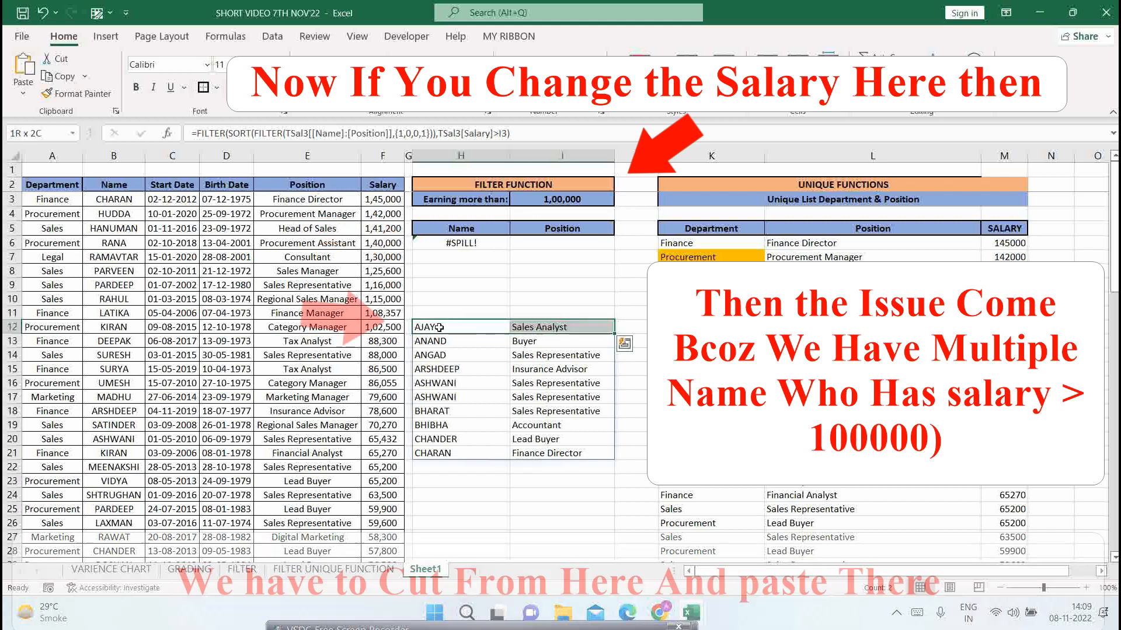
key(ctrl+shift+Down)
key(ctrl+x)
key(Down)
key(Down)
key(Down)
key(Down)
key(Down)
key(Down)
key(Down)
key(Down)
key(Down)
key(Down)
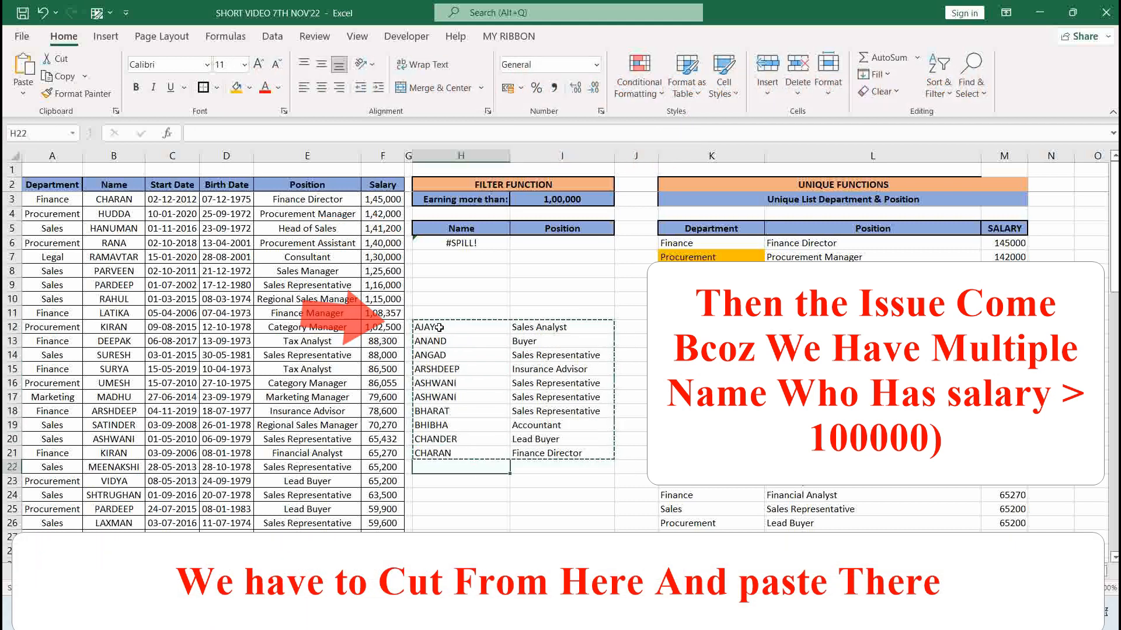
key(Up)
key(Up)
key(ctrl+v)
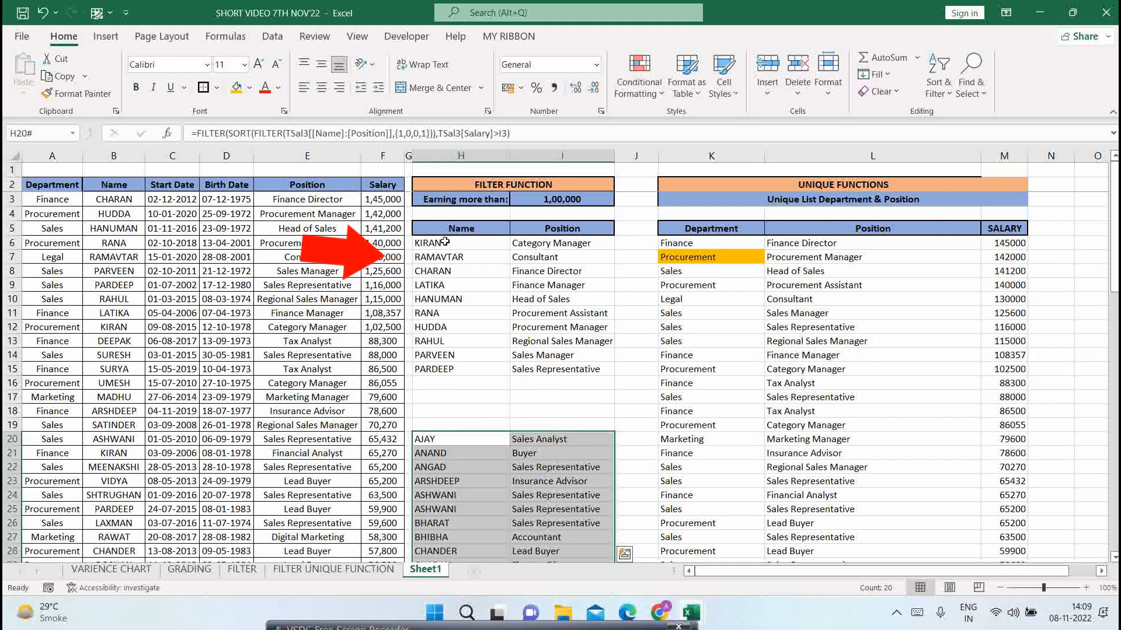
- Undo the move of the list and paste the cut cells at H20 again
key(ctrl+z)
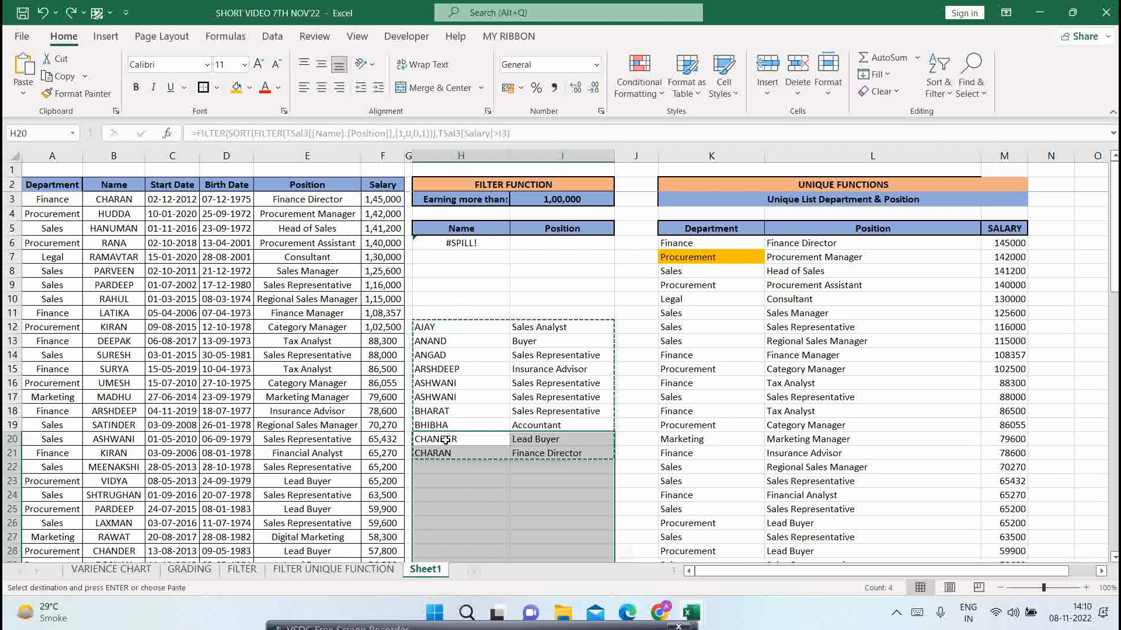
key(Return)
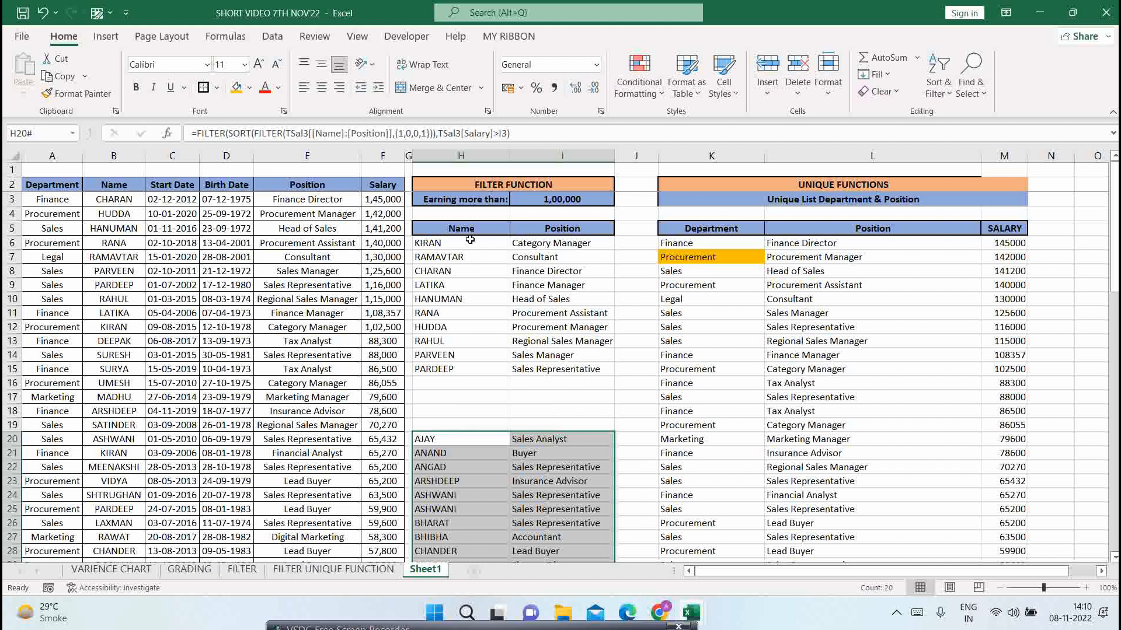
key(ctrl+z)
- Set the salary threshold in I3 to 1,40,000 to test both filtered lists
click(578, 199)
text(1)
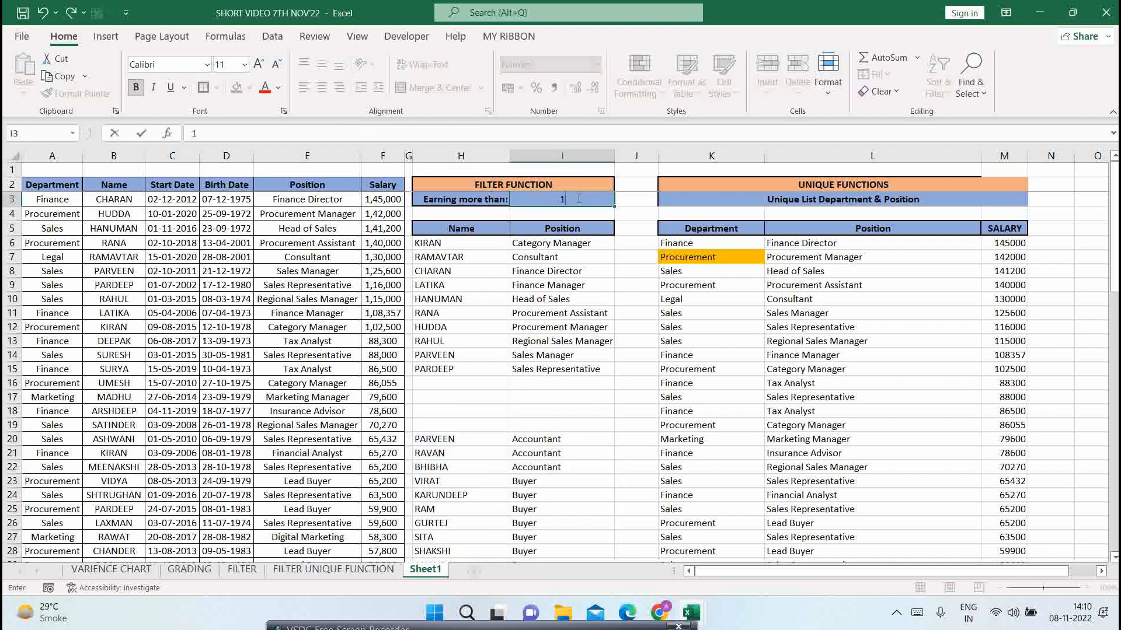
text(,40,0000)
key(Return)
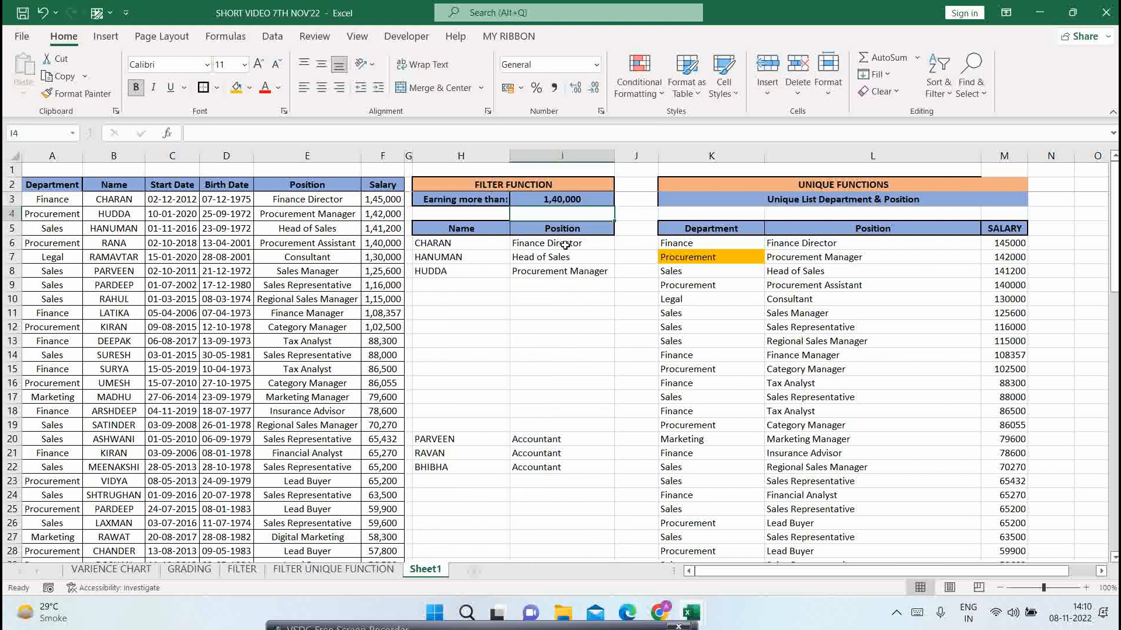
- Set the salary threshold in I3 to 1,35,000
click(571, 195)
text(1,35,000)
key(Return)
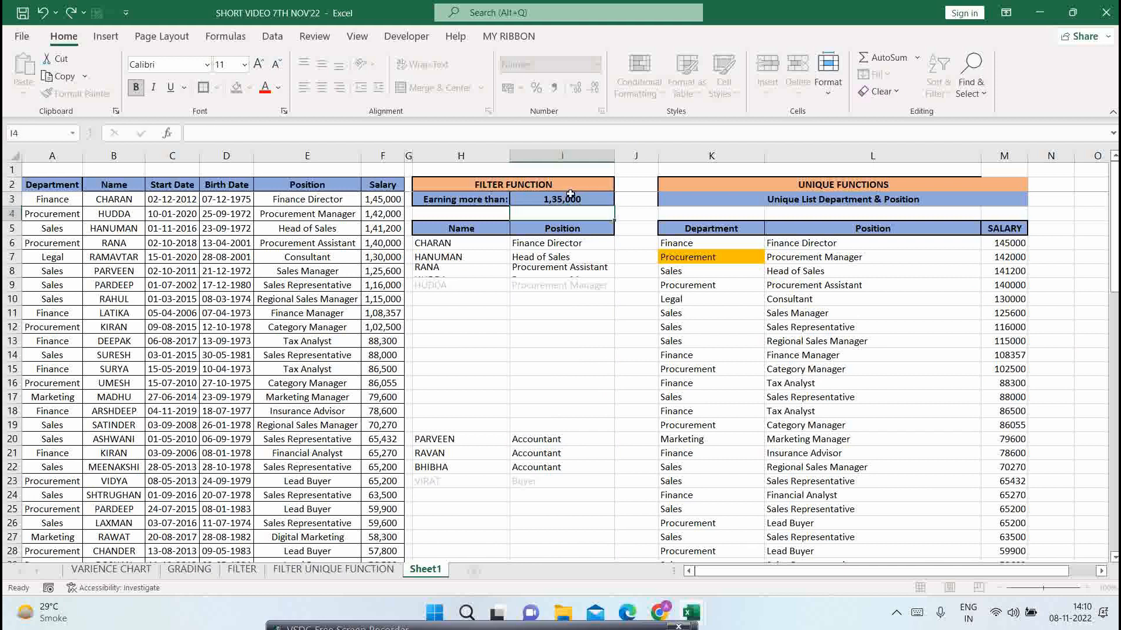